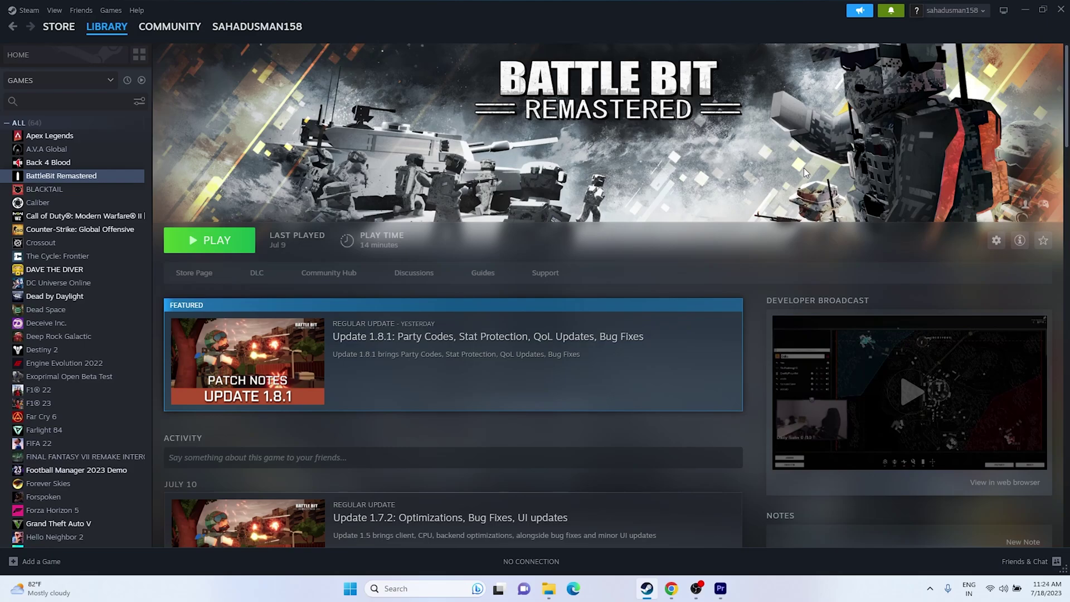
# Step: Exit the Steam client completely and refresh the Windows desktop twice
pyautogui.click(23, 11)
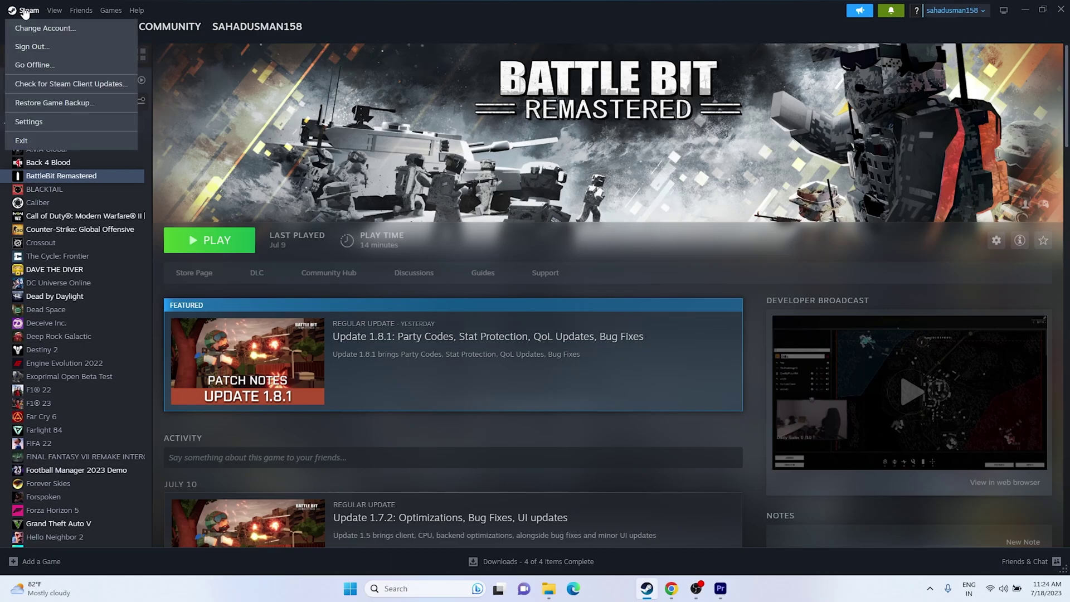
pyautogui.click(28, 138)
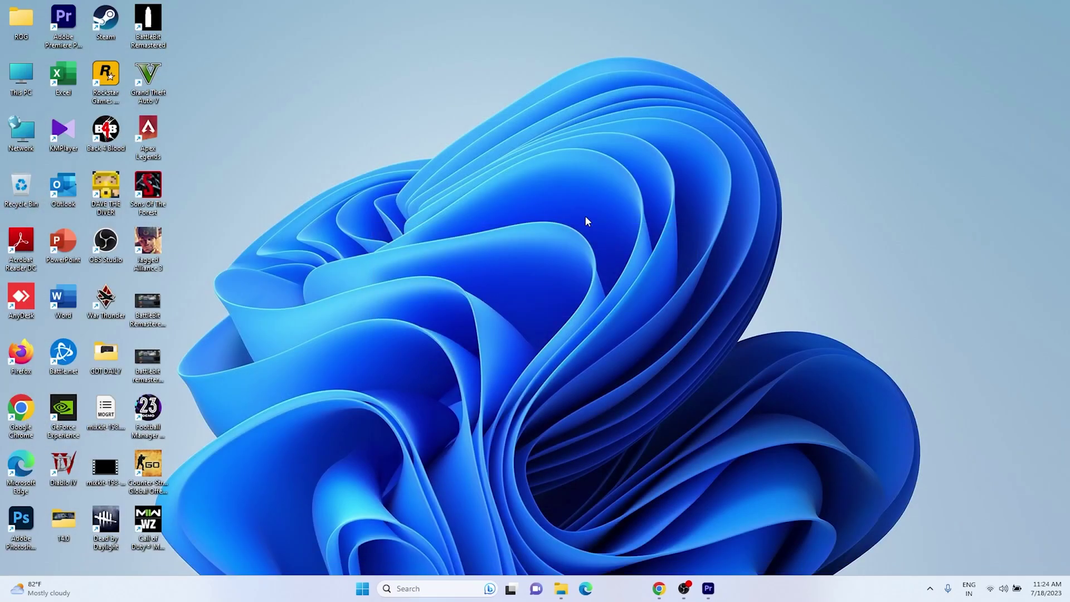
pyautogui.rightClick(711, 213)
pyautogui.click(733, 256)
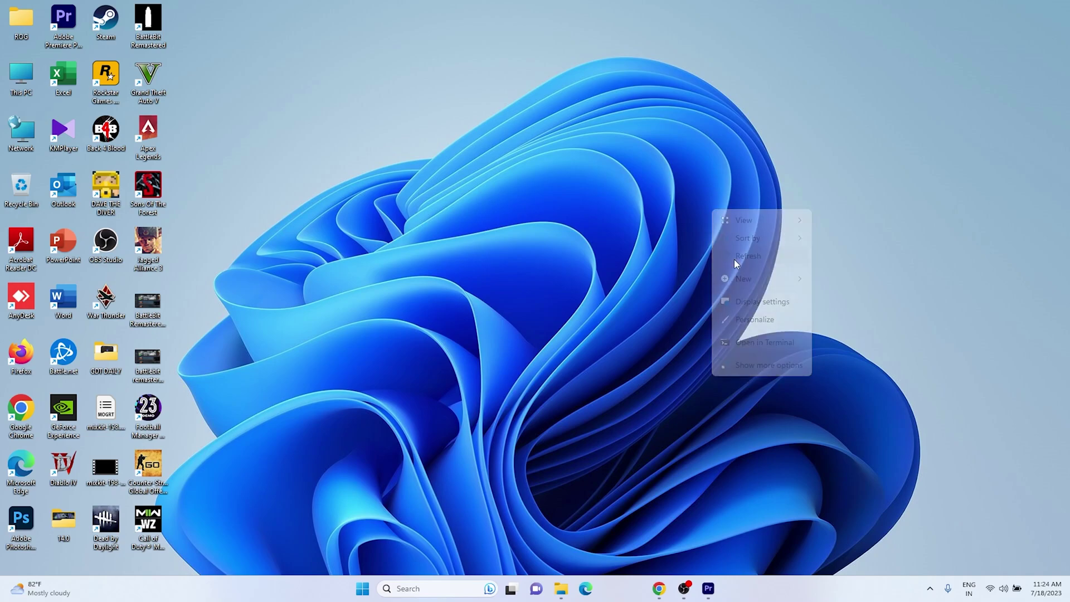
pyautogui.rightClick(727, 191)
pyautogui.click(744, 241)
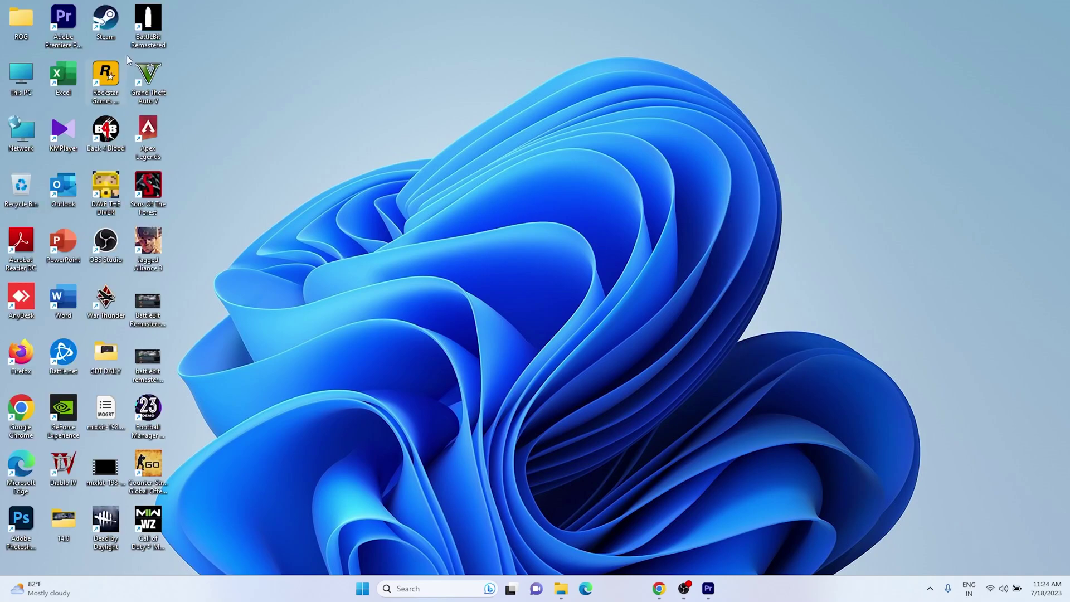
# Step: Relaunch Steam, dismiss the service error prompt, and open the BattleBit Remastered page in the library
pyautogui.doubleClick(106, 22)
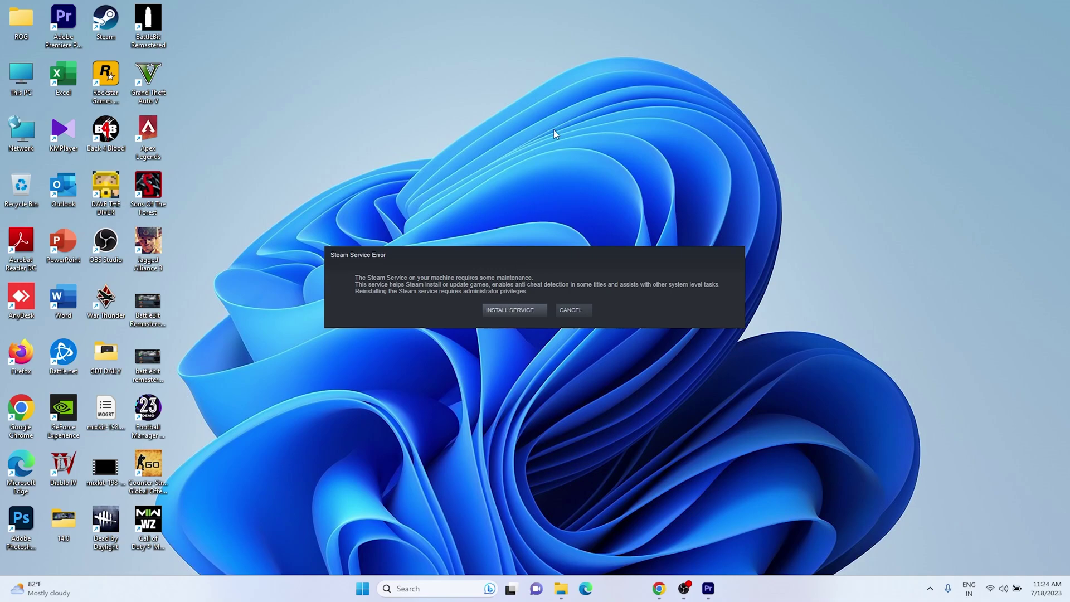
pyautogui.press('Escape')
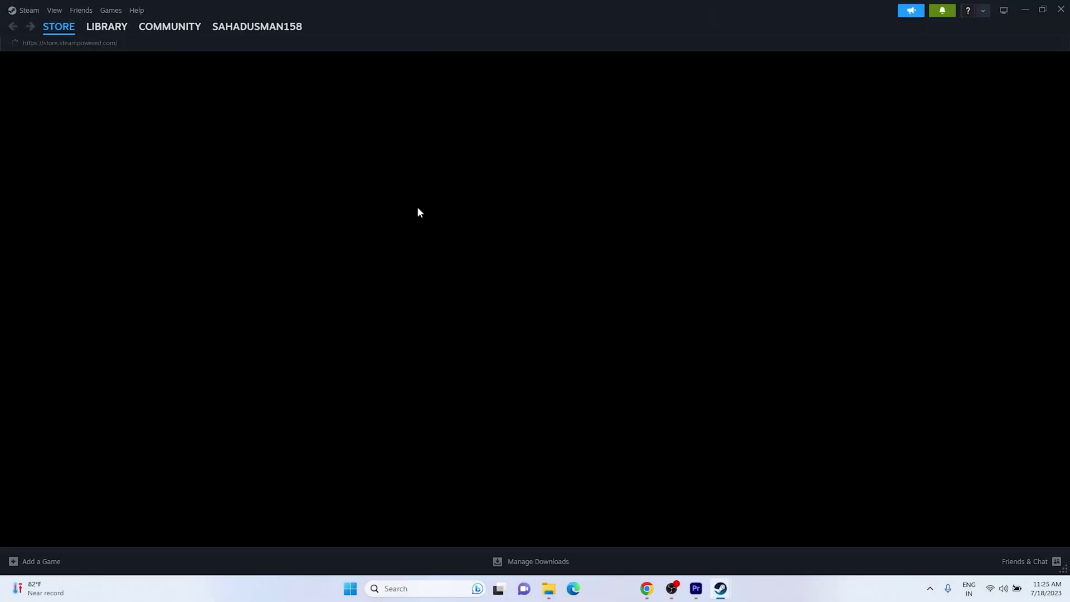
pyautogui.click(113, 29)
pyautogui.click(102, 167)
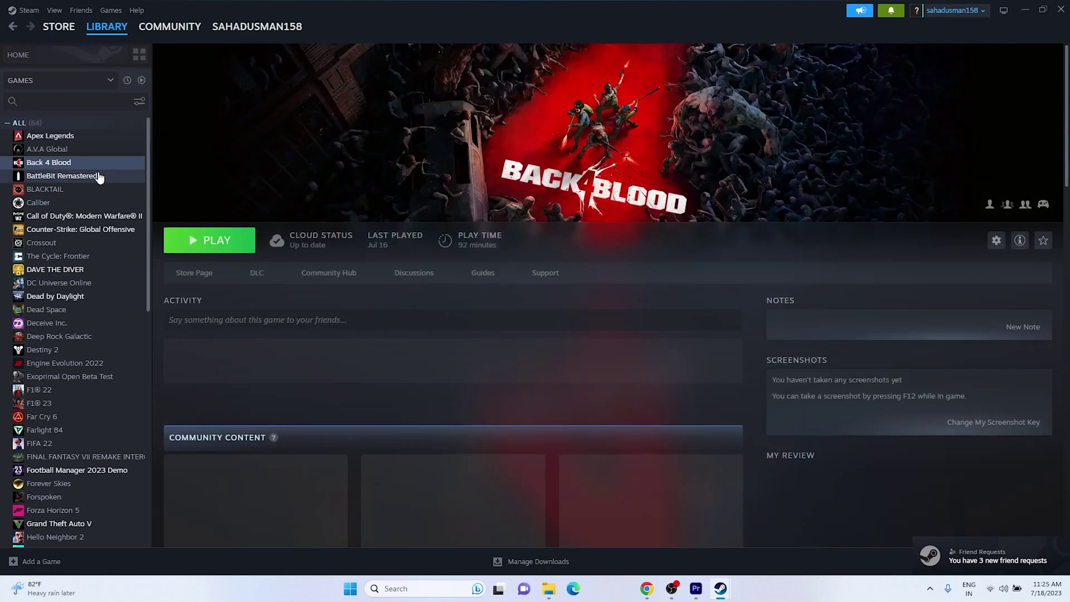
pyautogui.click(101, 176)
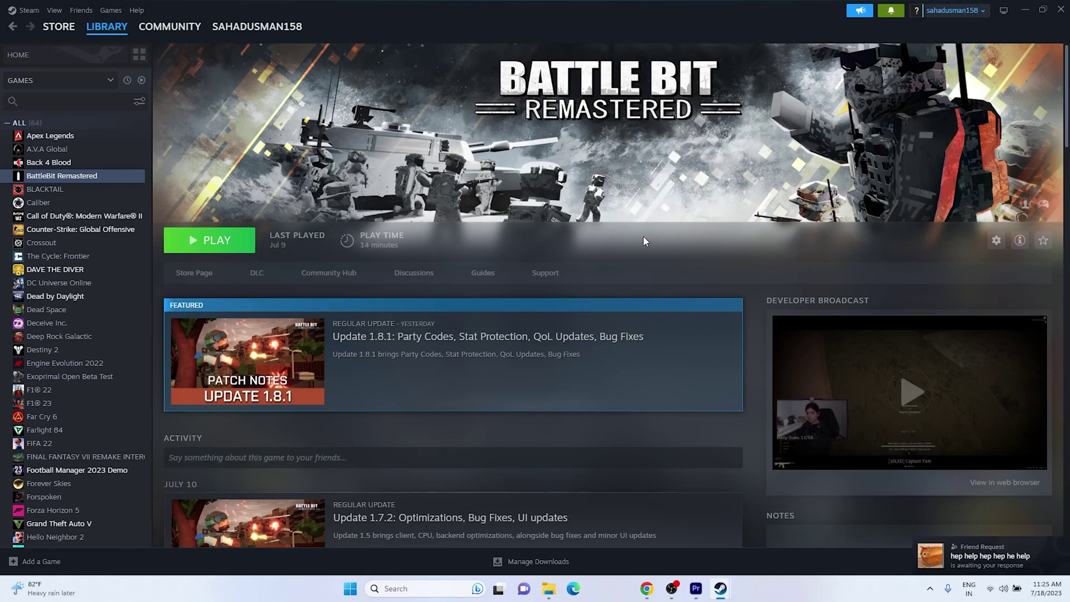
# Step: In the Windows sound settings, set the speaker output and microphone input volumes to 100, and close Settings
pyautogui.click(1006, 591)
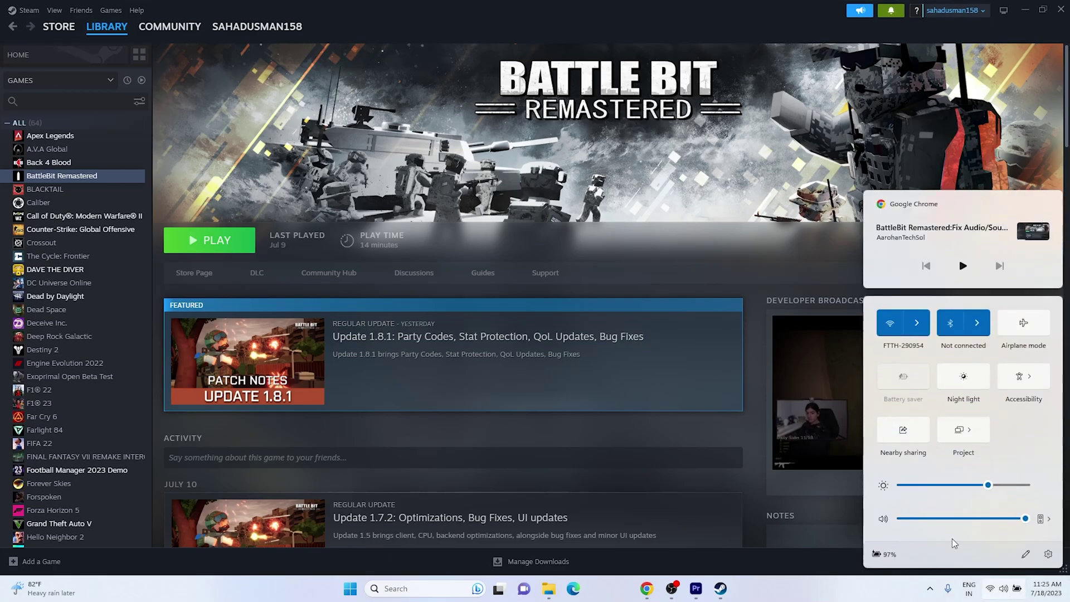
pyautogui.click(1053, 560)
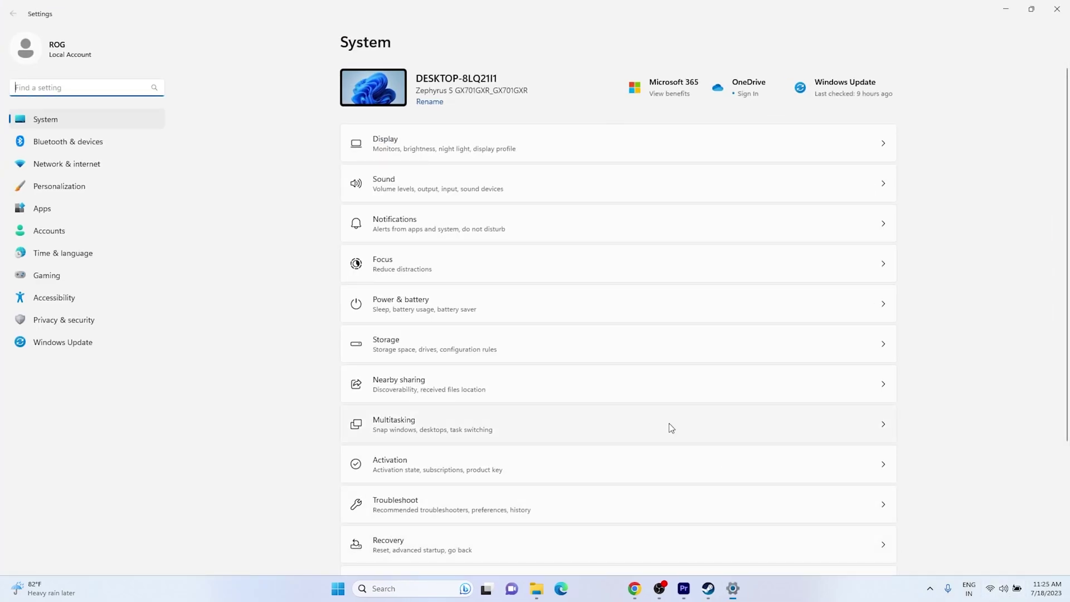
pyautogui.click(423, 198)
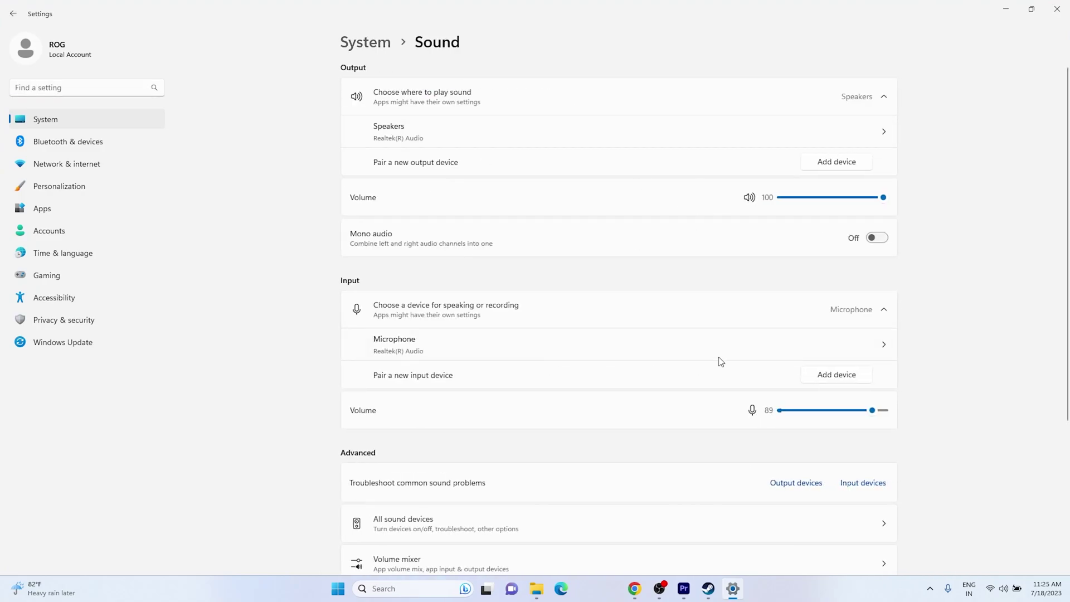
pyautogui.moveTo(885, 199)
pyautogui.mouseDown()
pyautogui.moveTo(779, 205)
pyautogui.moveTo(888, 205)
pyautogui.mouseUp()
pyautogui.moveTo(872, 411); pyautogui.dragTo(887, 410)
pyautogui.click(1057, 9)
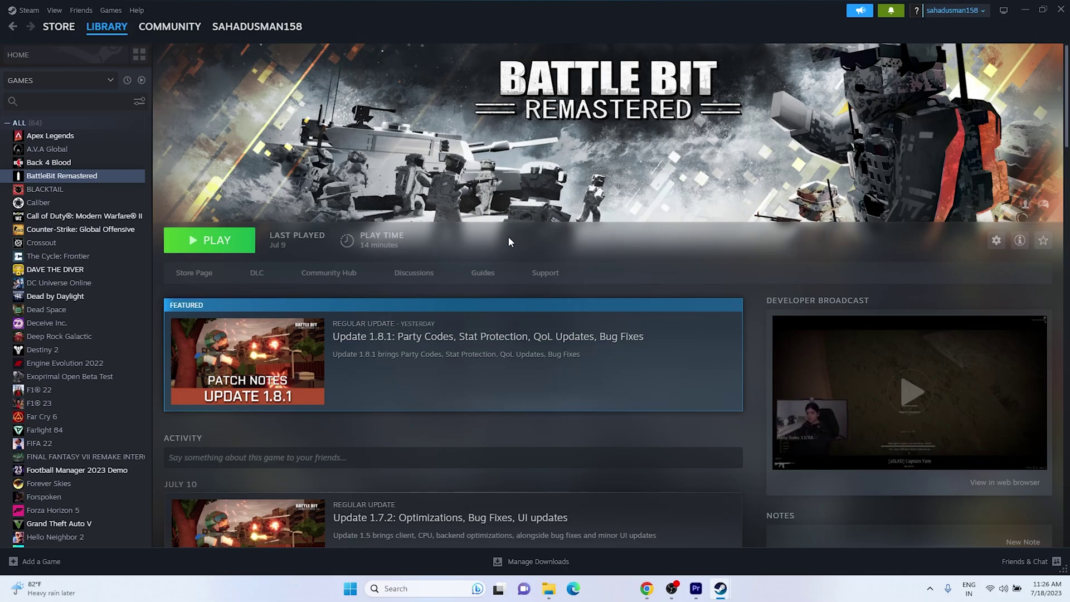
# Step: Review the Realtek speaker and microphone properties in the Windows sound settings, and close Settings
pyautogui.click(999, 586)
pyautogui.click(1049, 555)
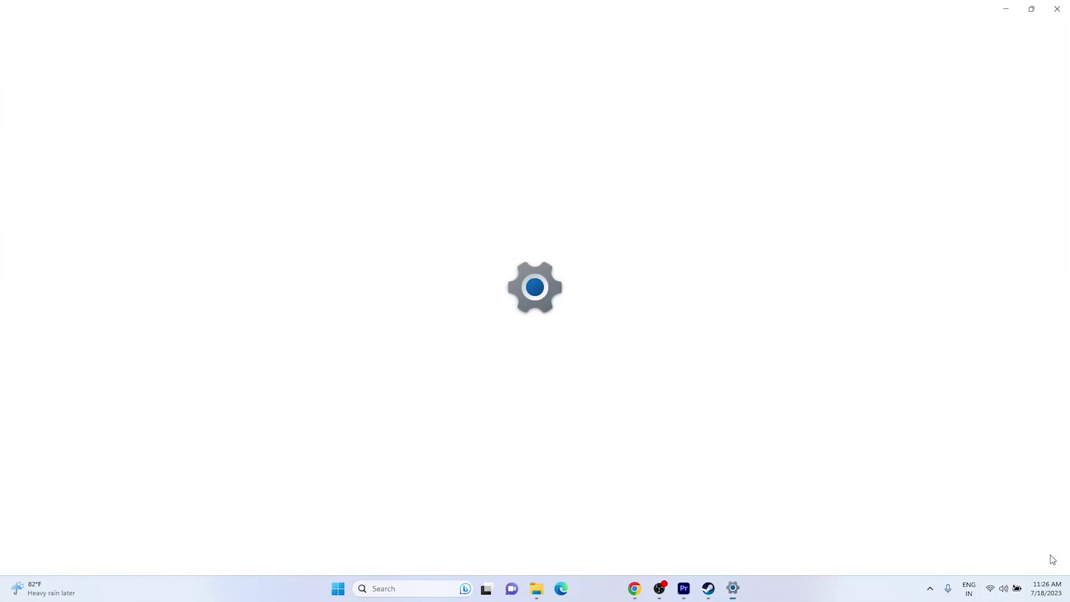
pyautogui.click(473, 190)
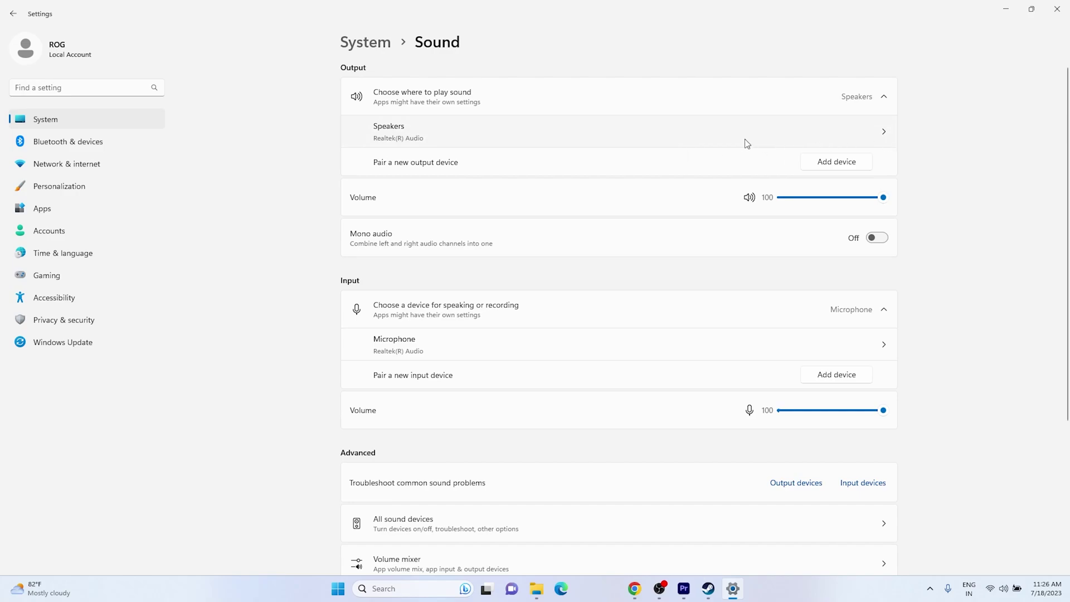
pyautogui.click(733, 135)
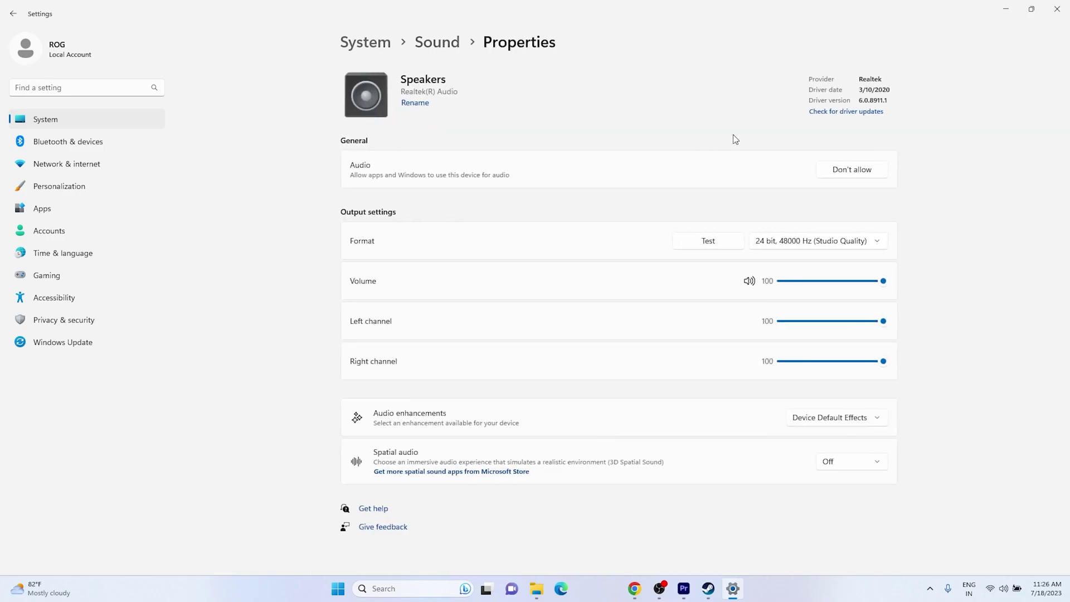
pyautogui.hotkey('alt', 'Left')
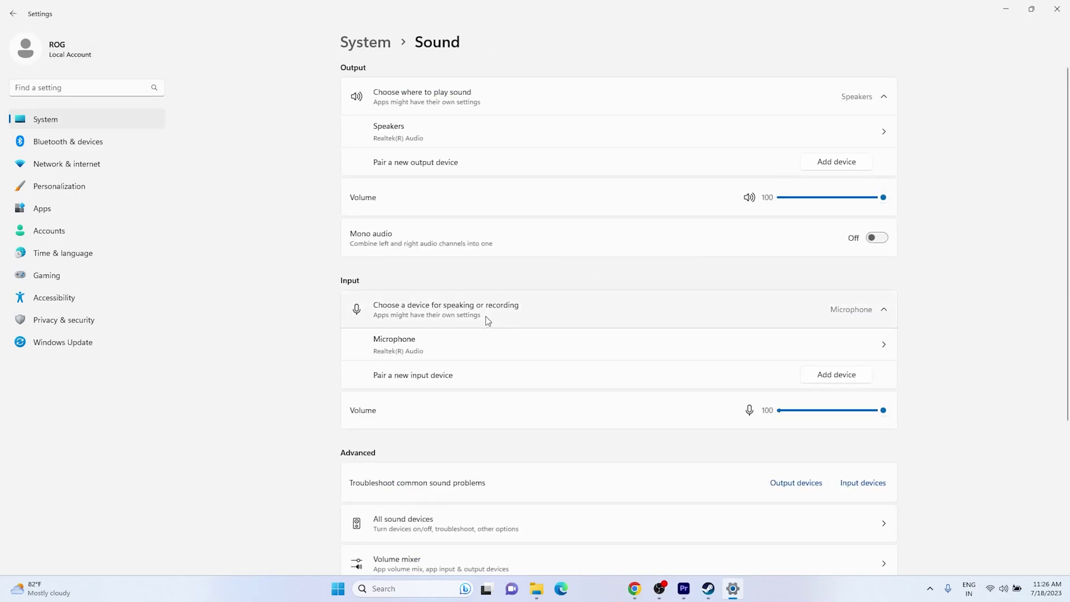
pyautogui.click(504, 344)
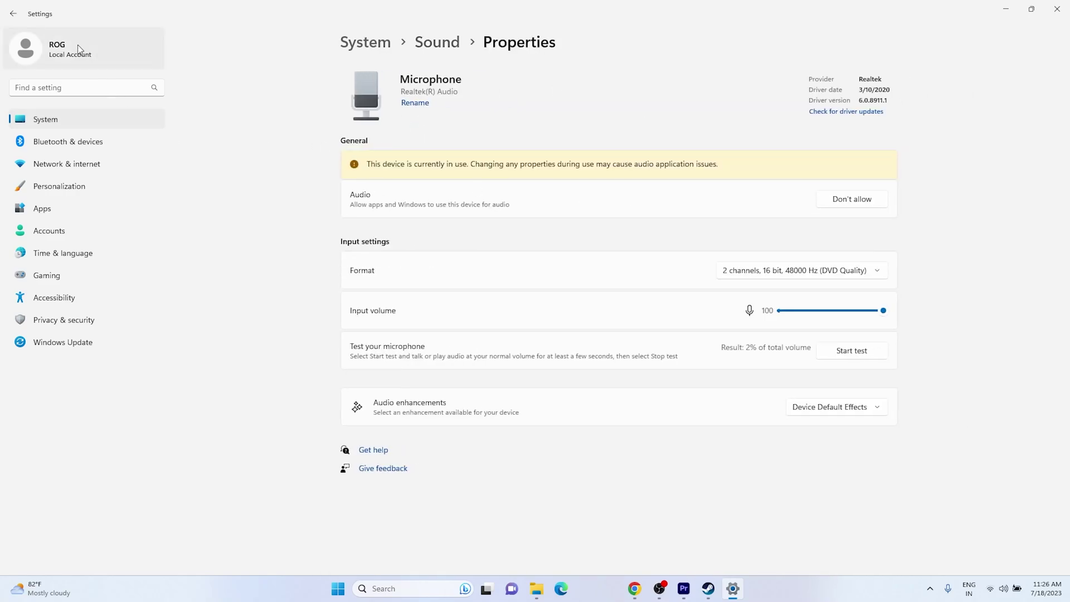
pyautogui.click(13, 13)
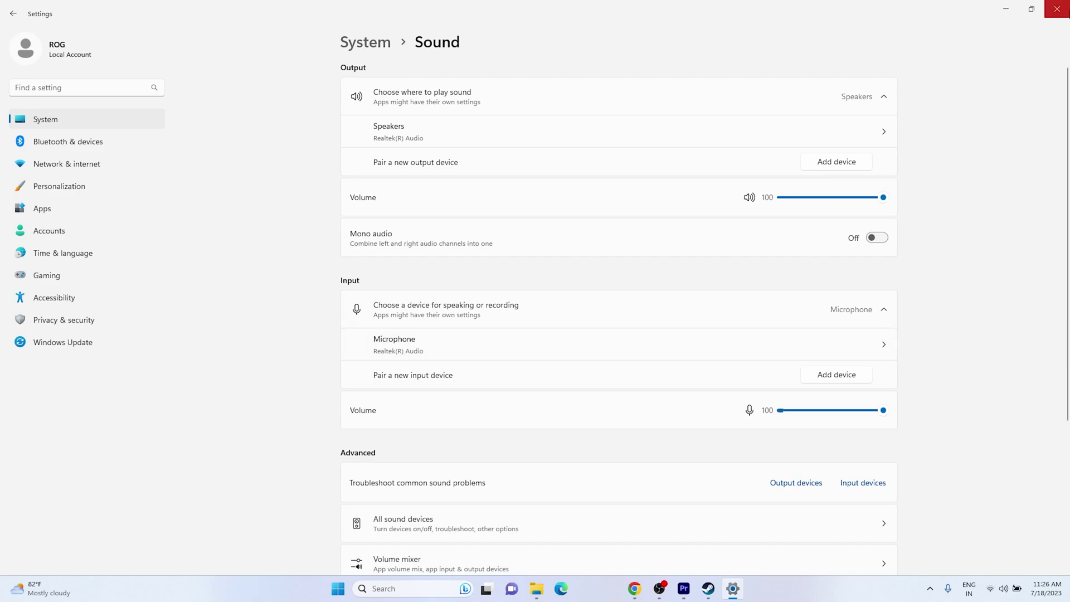
pyautogui.click(1057, 8)
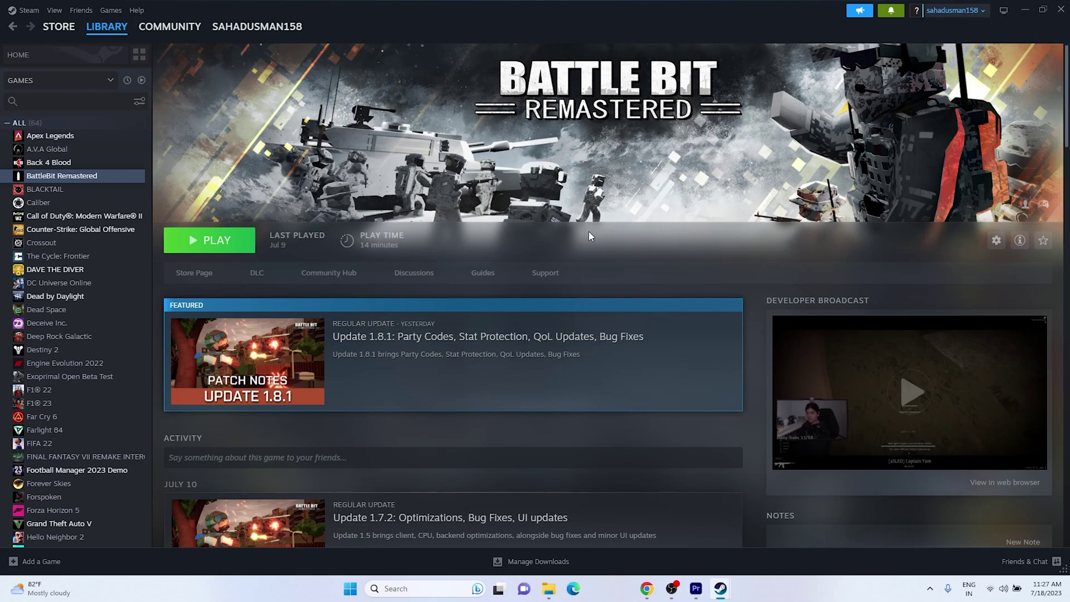
# Step: Minimize Steam, dismiss its promotional window, and open the list of other troubleshooters in Windows Settings
pyautogui.click(1025, 10)
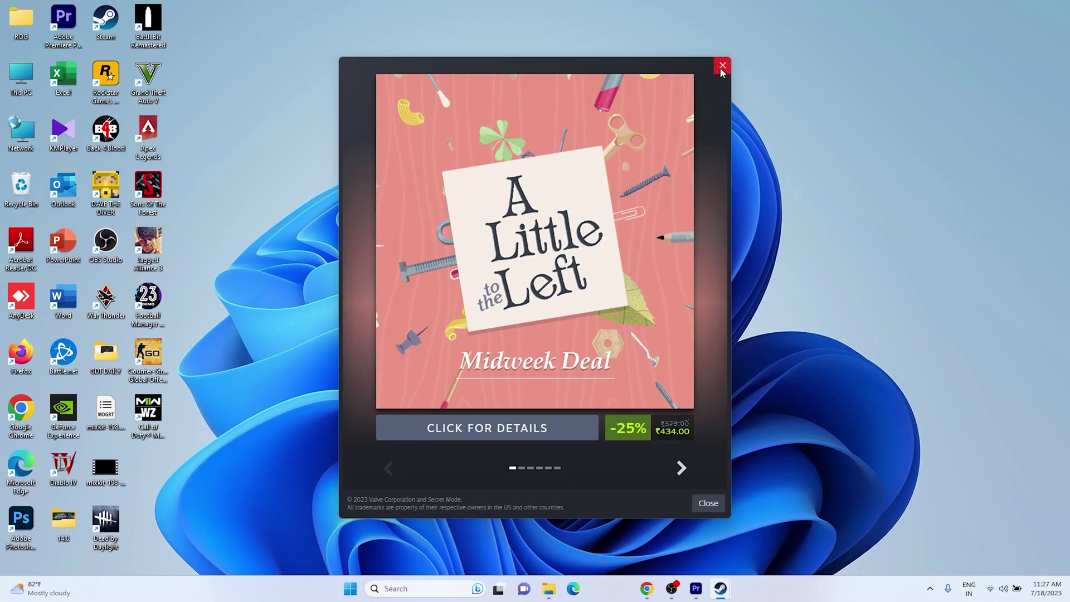
pyautogui.click(722, 66)
pyautogui.click(428, 588)
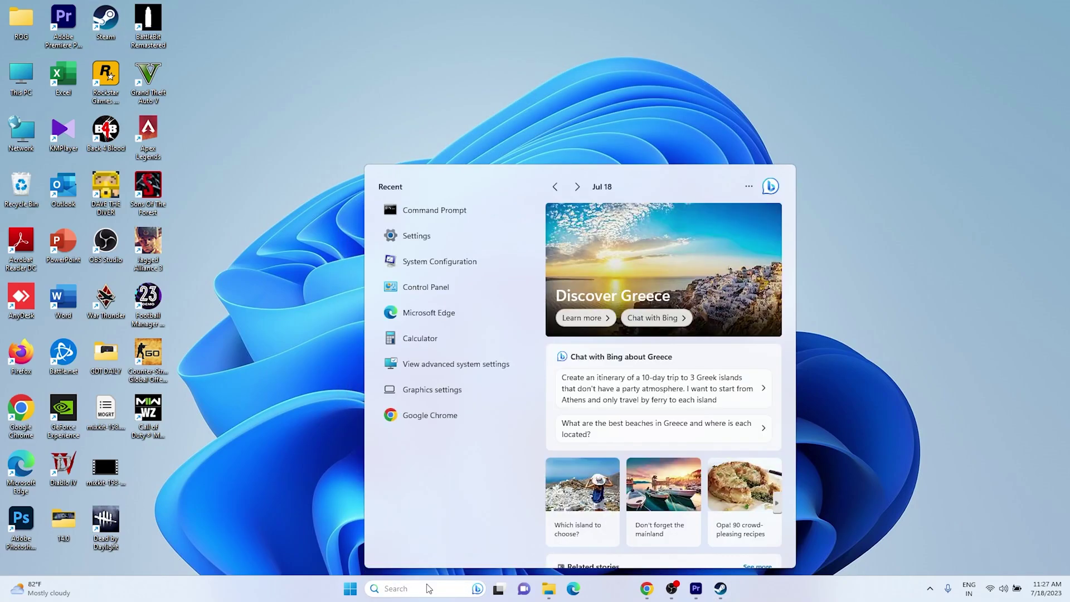
pyautogui.write('sett')
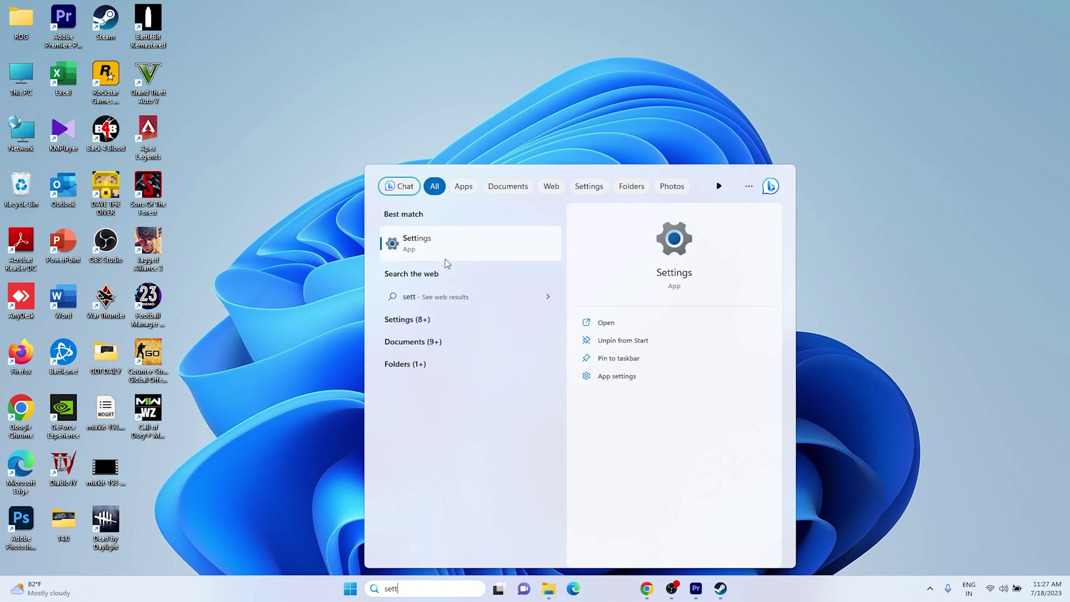
pyautogui.click(449, 244)
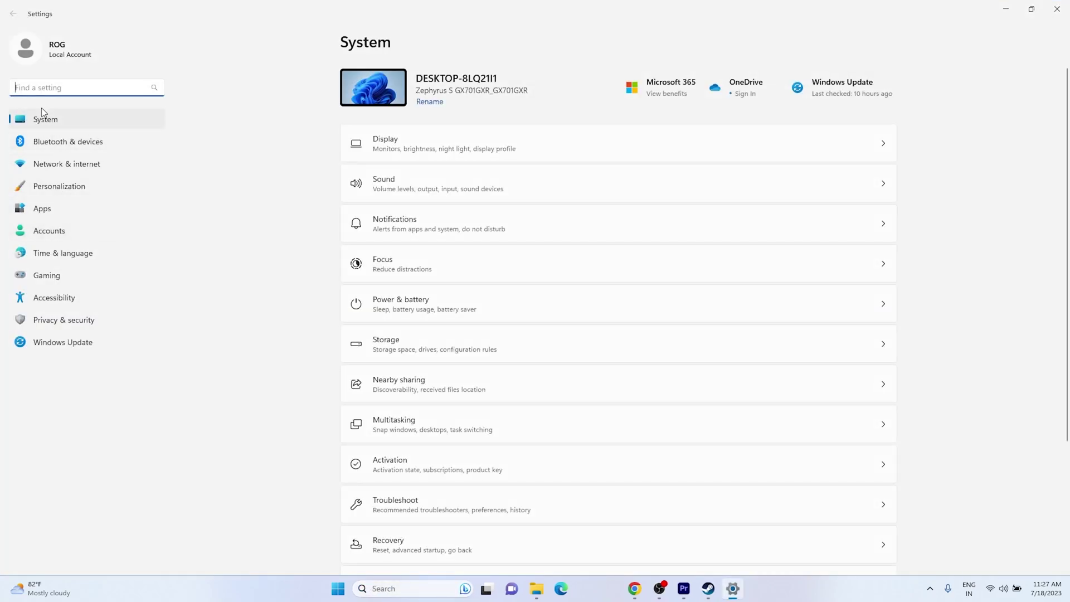
pyautogui.scroll(-3, 824, 245)
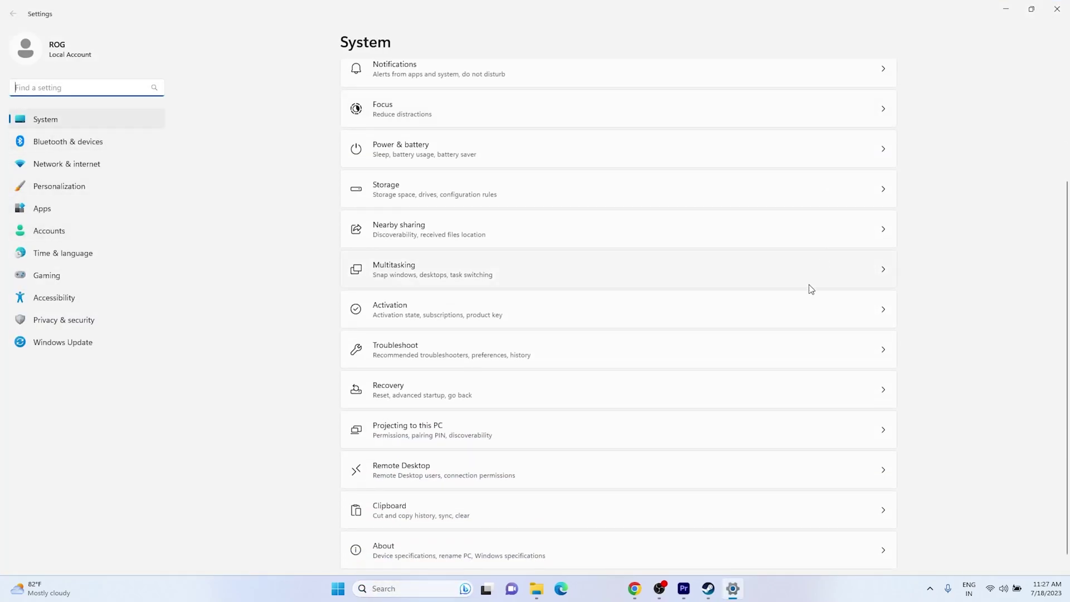
pyautogui.click(411, 350)
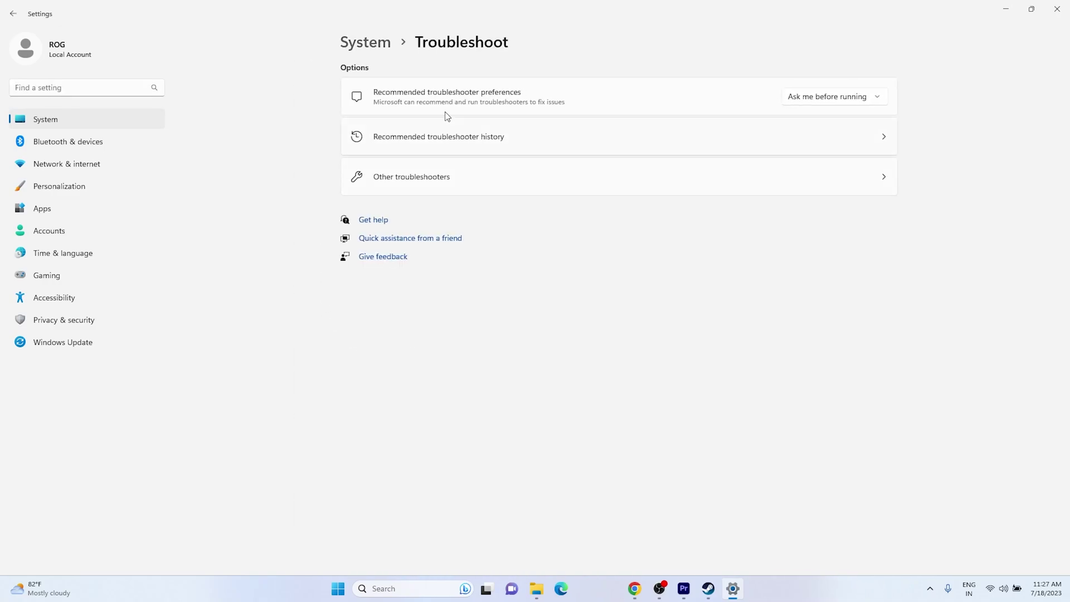
pyautogui.click(423, 187)
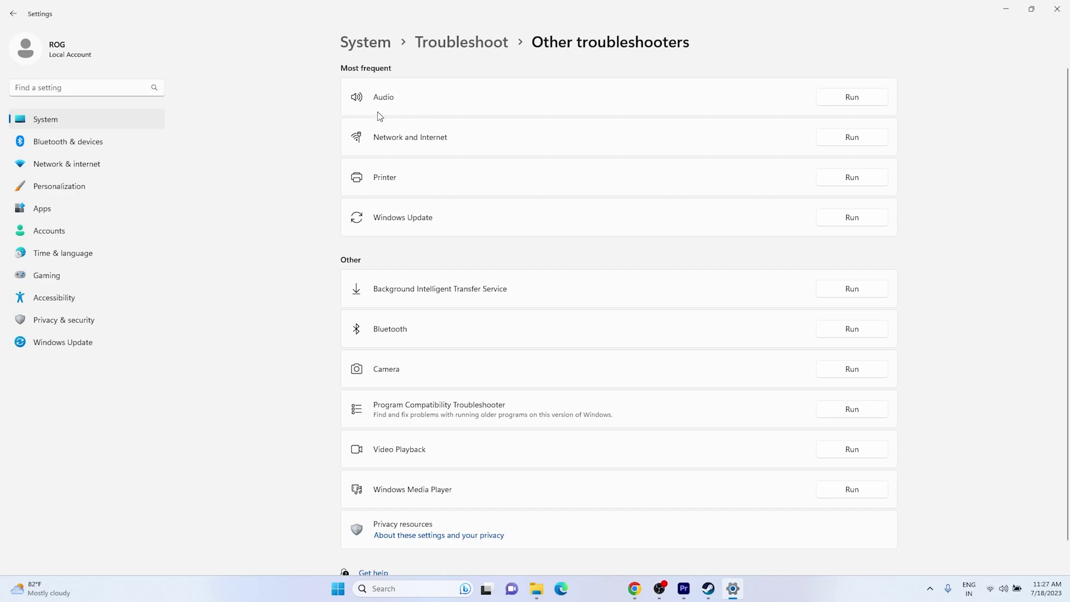
# Step: Run the Windows audio troubleshooter, and close the Get Help and Settings windows
pyautogui.click(857, 99)
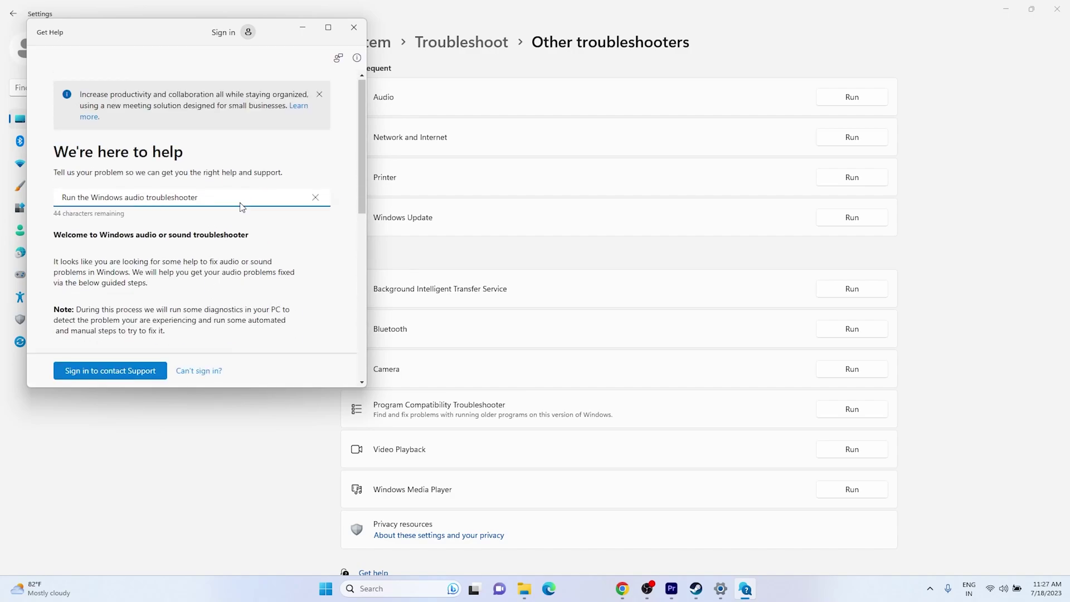
pyautogui.click(353, 26)
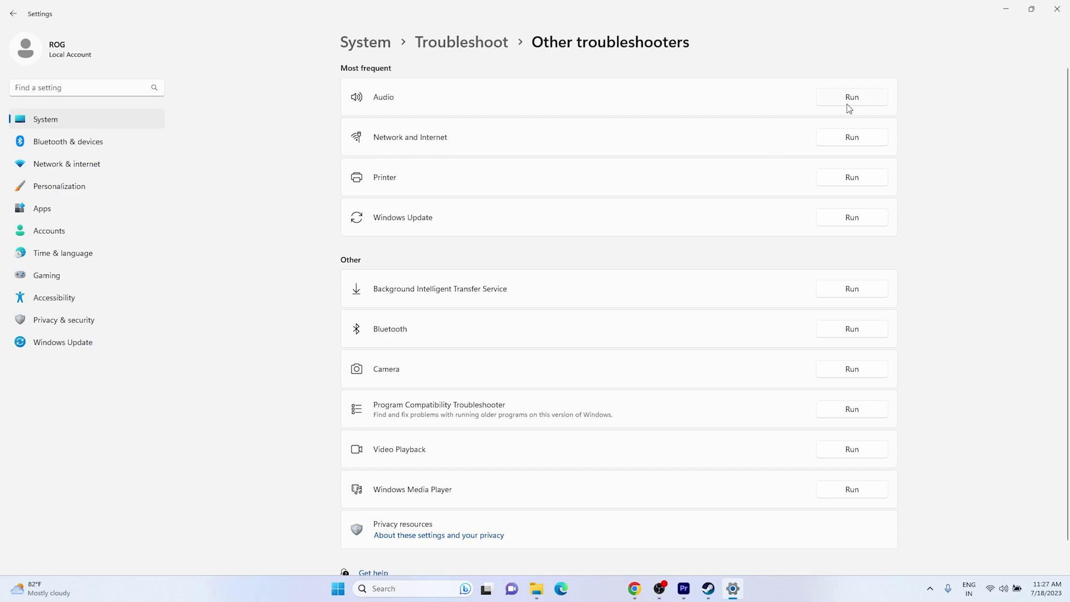
pyautogui.scroll(-1, 1050, 327)
pyautogui.scroll(1, 1053, 326)
pyautogui.click(1057, 9)
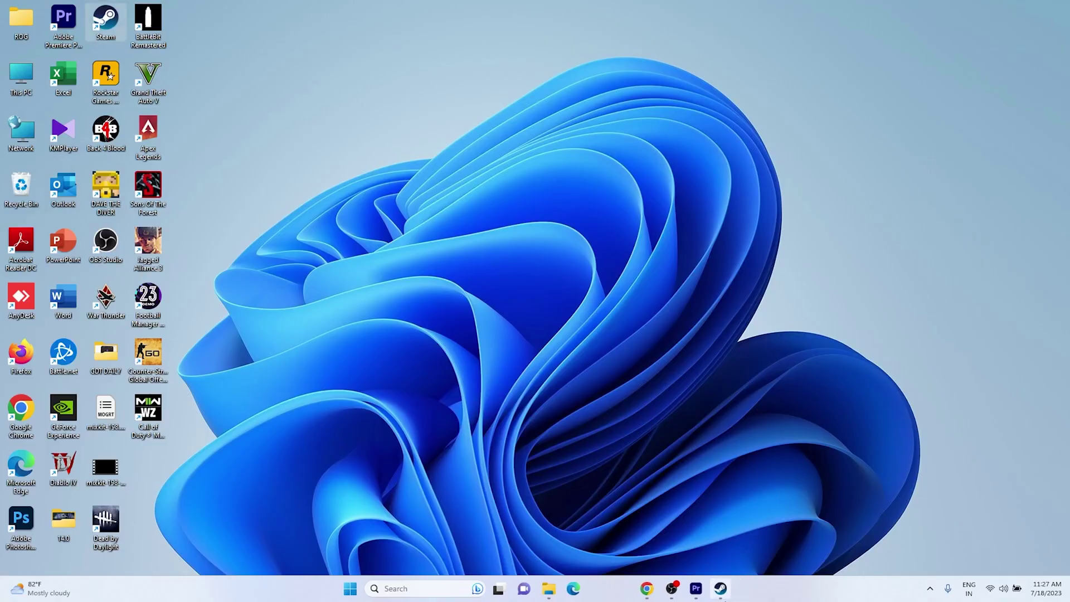
pyautogui.click(718, 589)
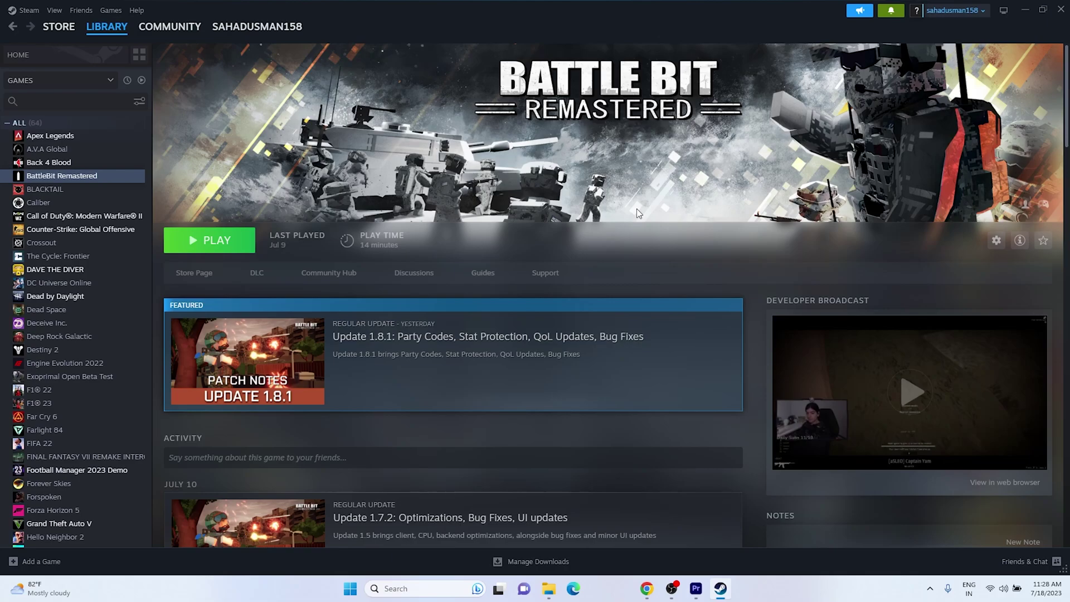
pyautogui.click(1025, 9)
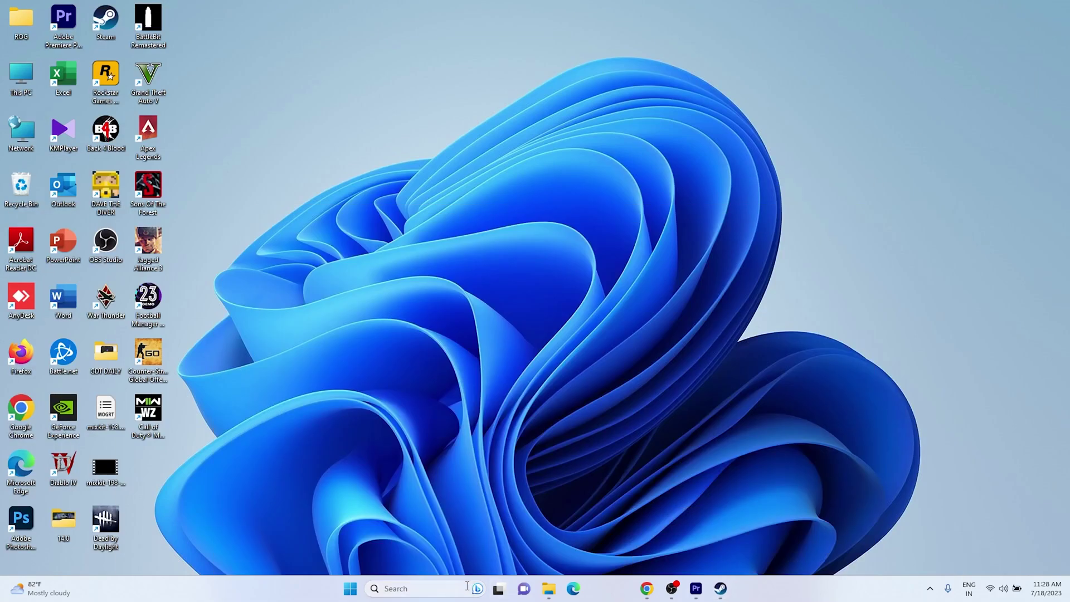
# Step: Open the Sound dialog from the Hardware and Sound category of Control Panel
pyautogui.click(468, 586)
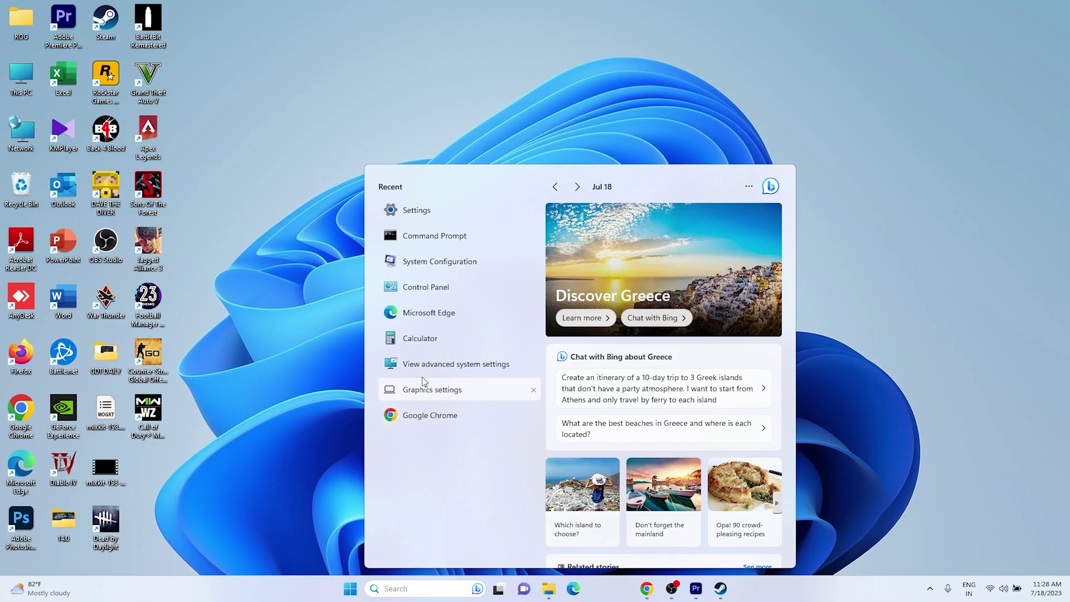
pyautogui.click(440, 289)
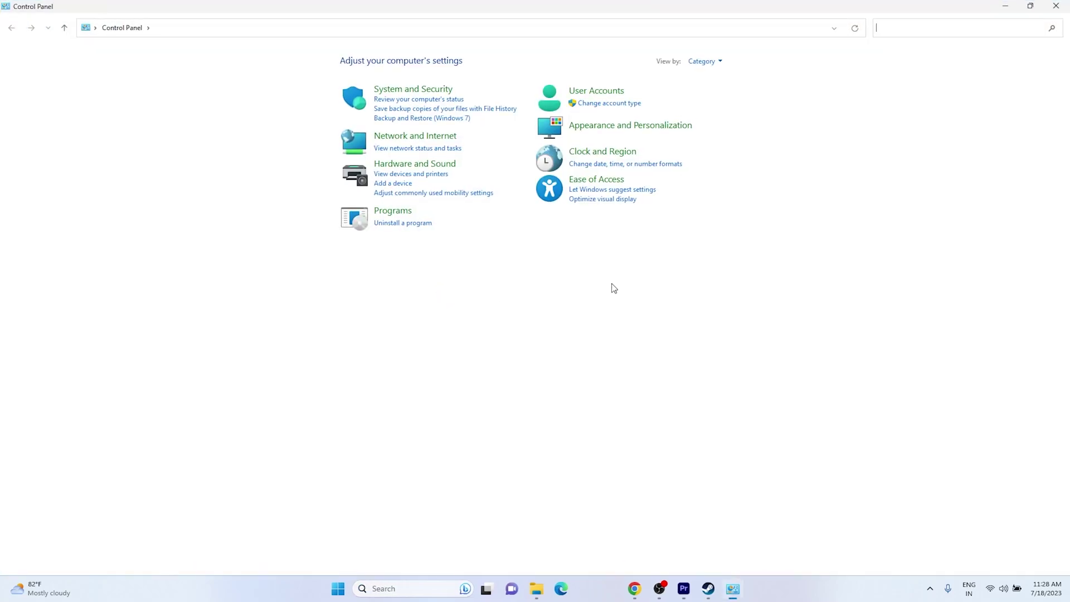
pyautogui.click(422, 165)
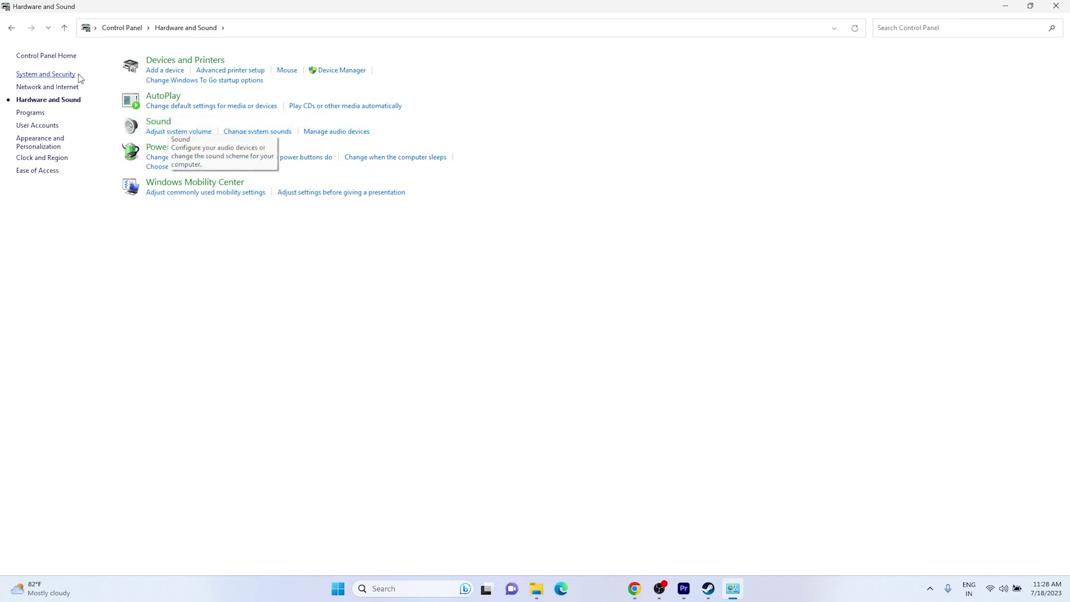
pyautogui.click(156, 127)
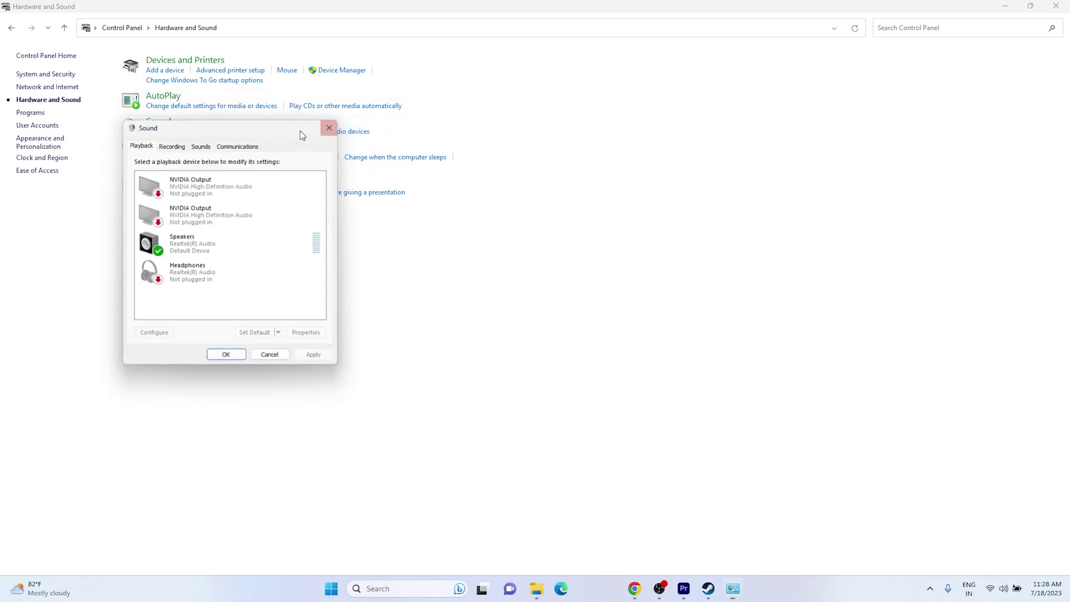
# Step: Choose 24 bit, 48000 Hz (Studio Quality) as the speakers' default format, cancel the properties, and close the Sound and Control Panel windows
pyautogui.rightClick(186, 246)
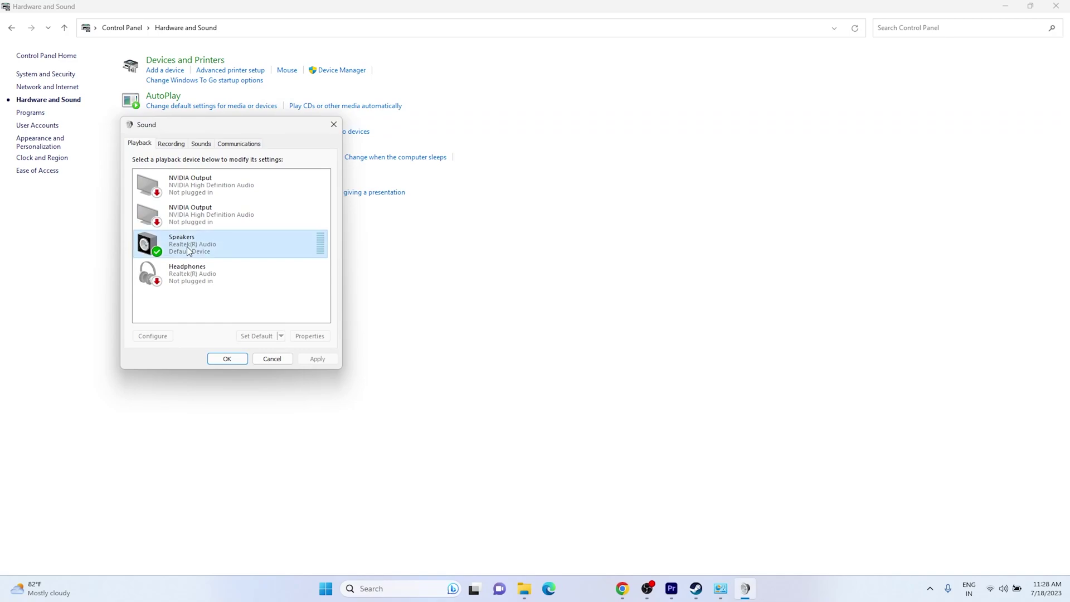
pyautogui.click(214, 337)
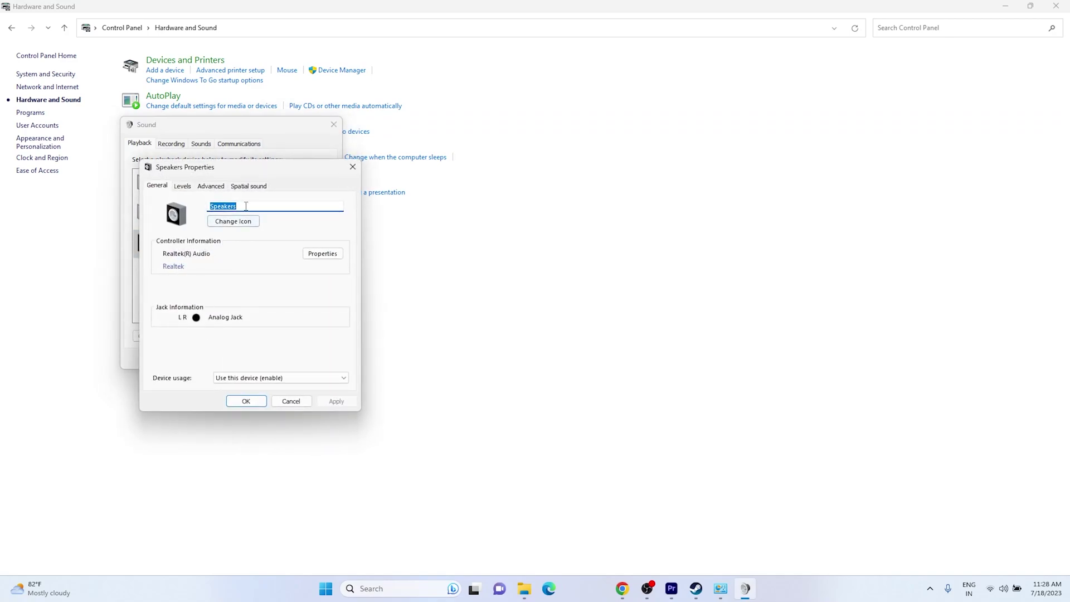
pyautogui.click(251, 188)
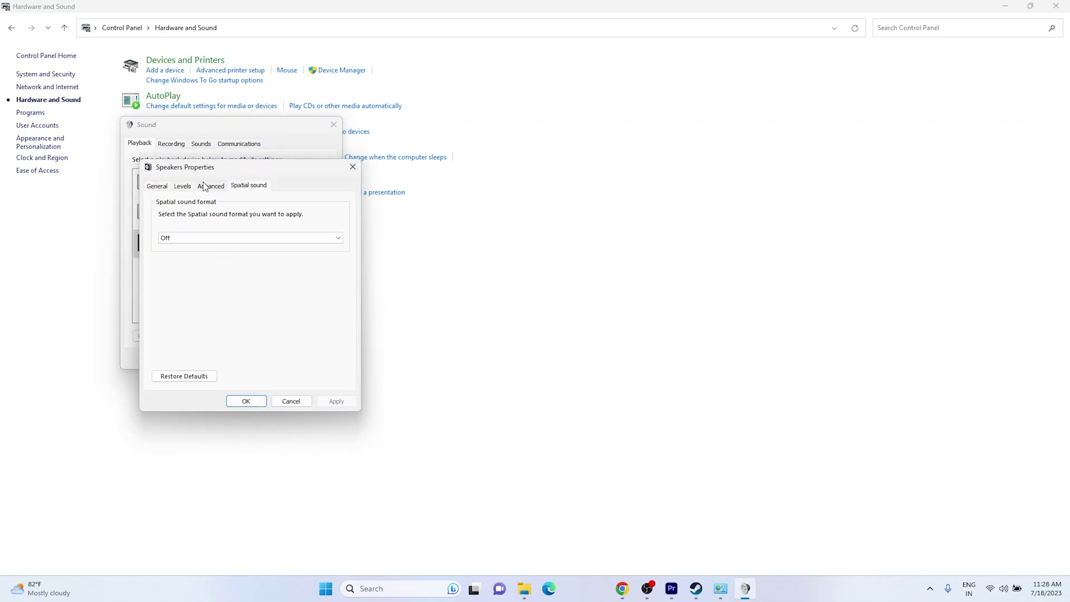
pyautogui.click(210, 188)
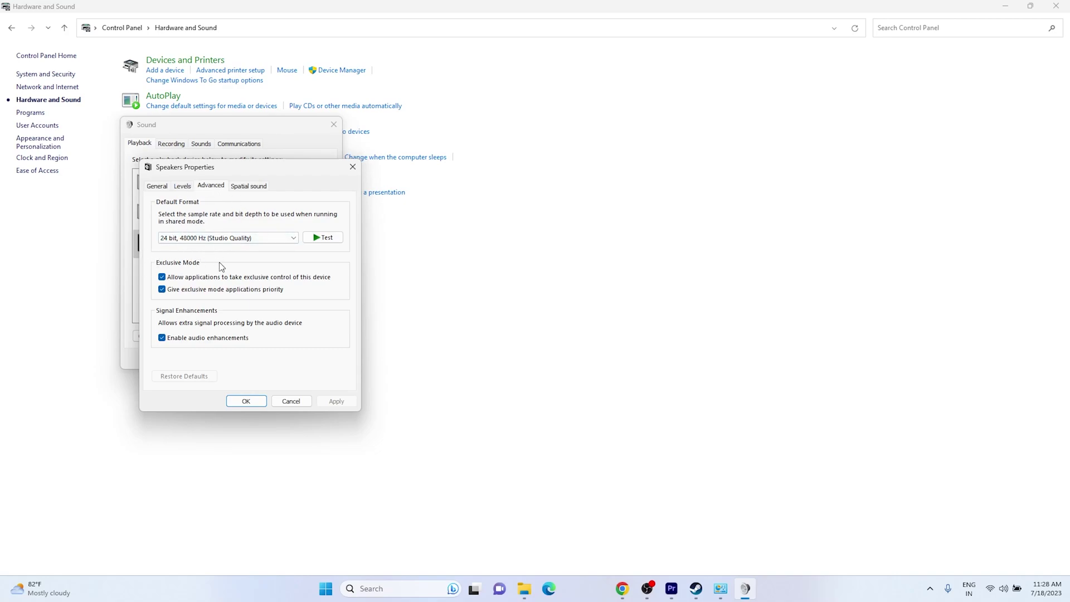
pyautogui.click(294, 240)
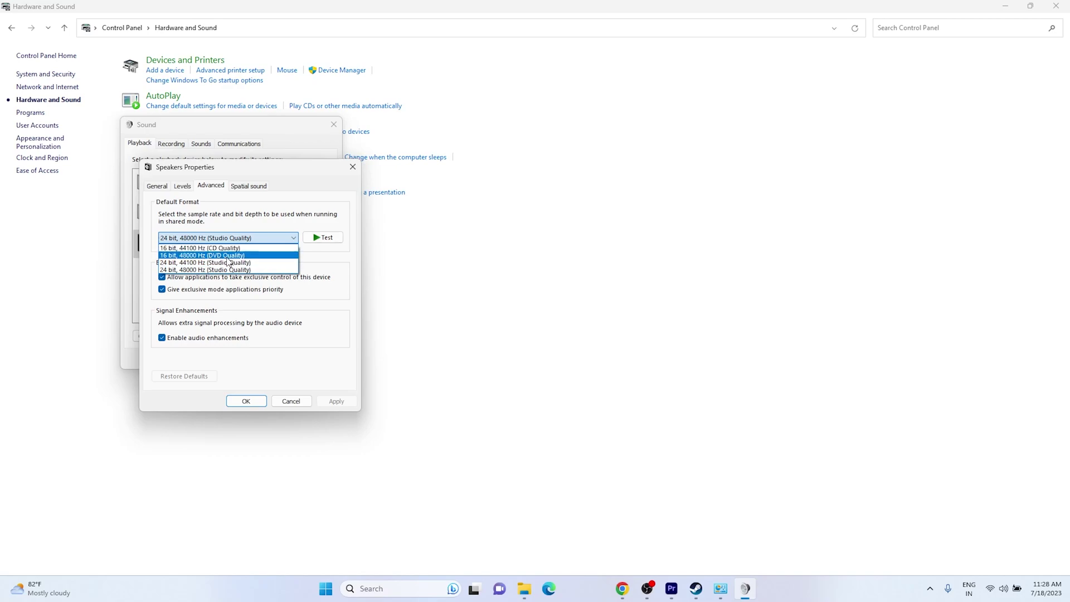
pyautogui.click(199, 270)
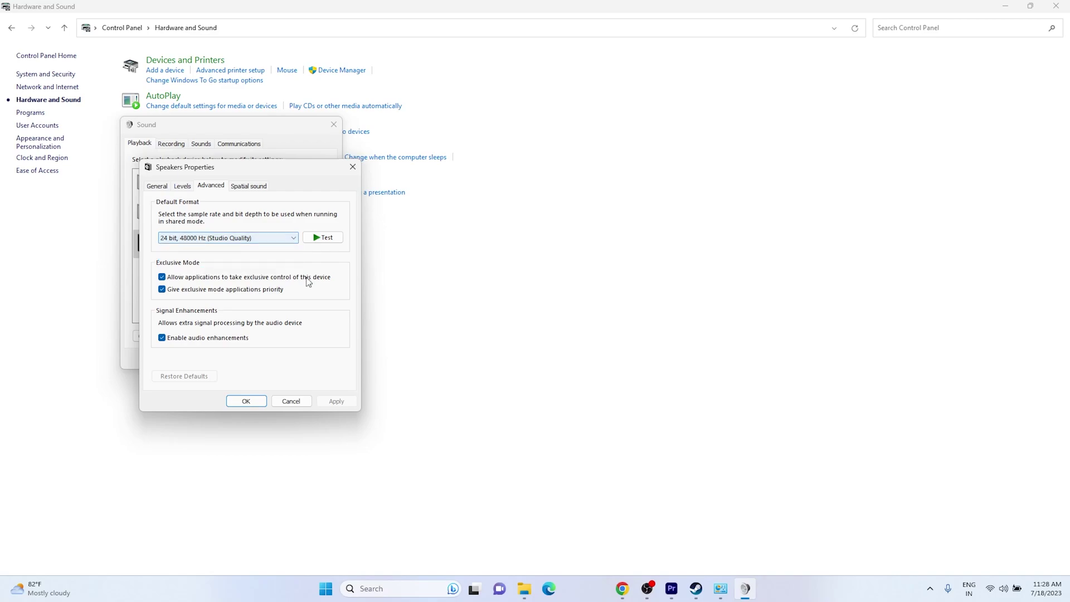
pyautogui.click(290, 399)
pyautogui.click(334, 124)
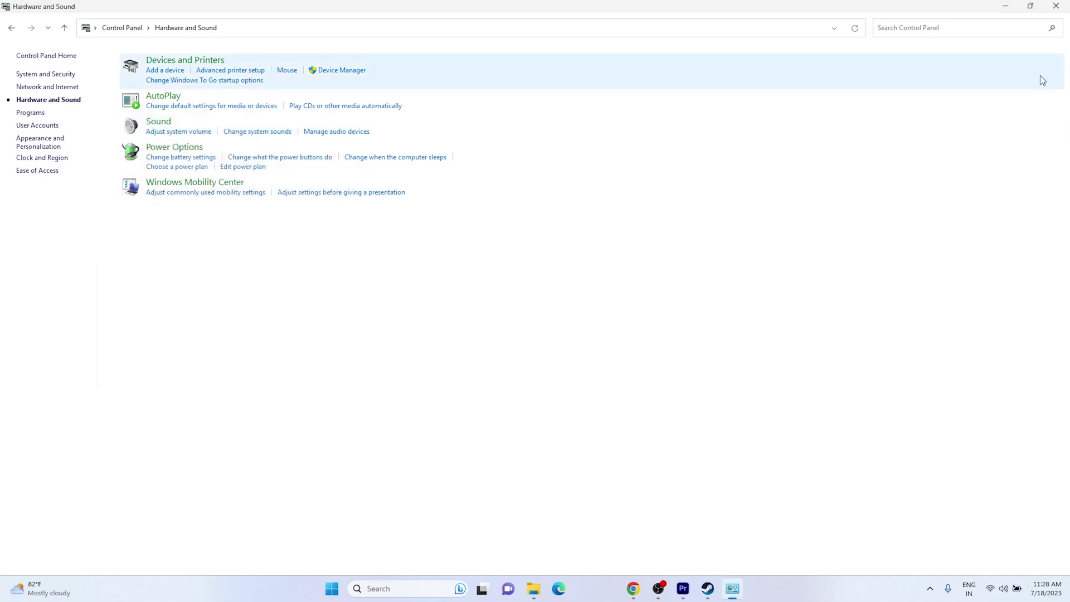
pyautogui.click(1056, 6)
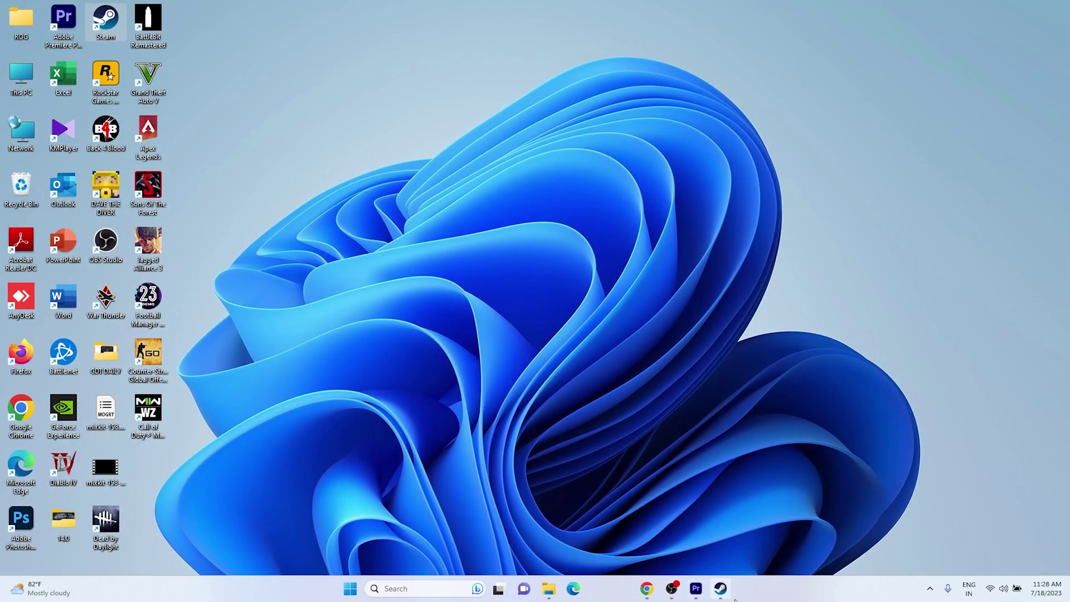
# Step: Reopen the Sound dialog from Control Panel's Hardware and Sound category with Steam minimized
pyautogui.click(721, 590)
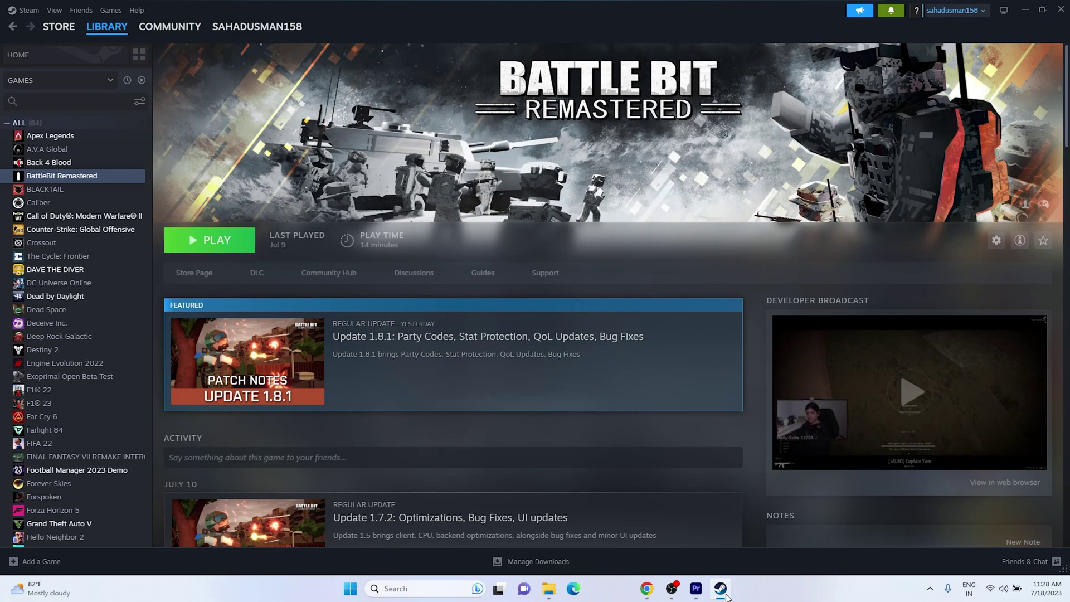
pyautogui.click(725, 595)
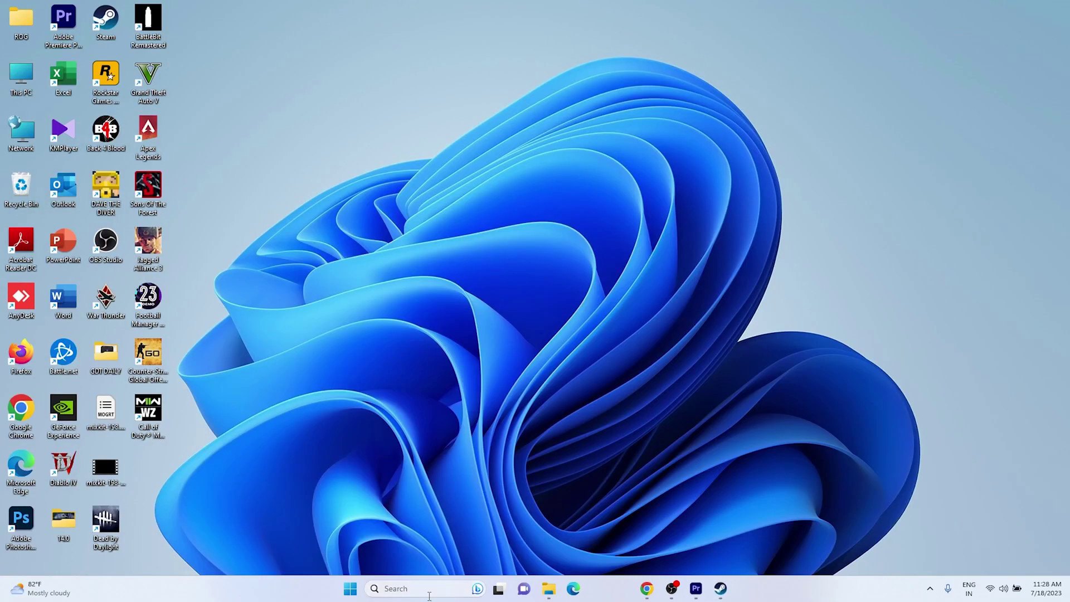
pyautogui.click(430, 591)
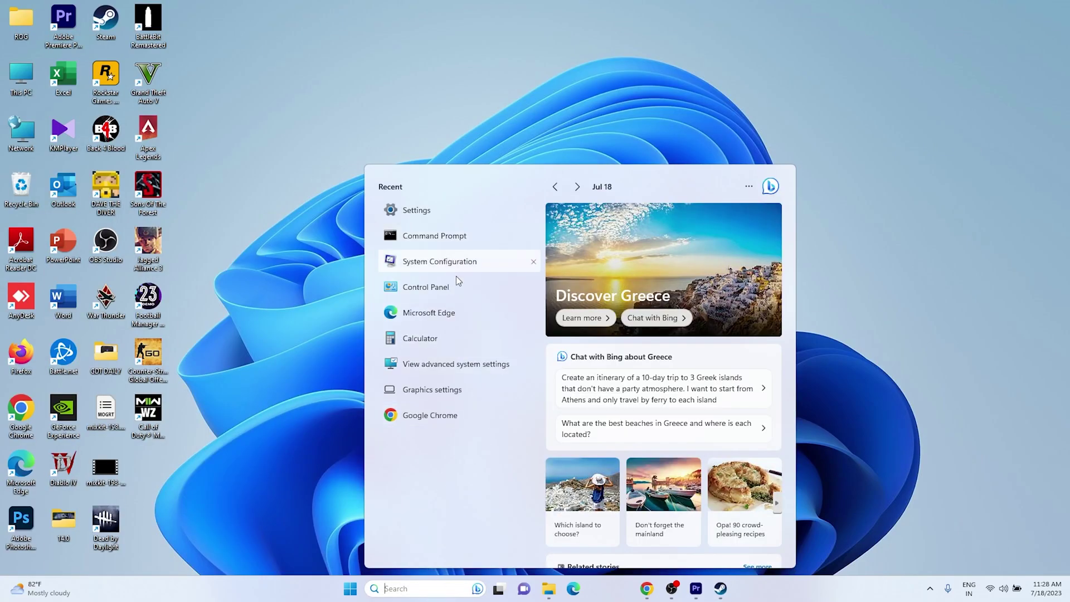
pyautogui.click(457, 291)
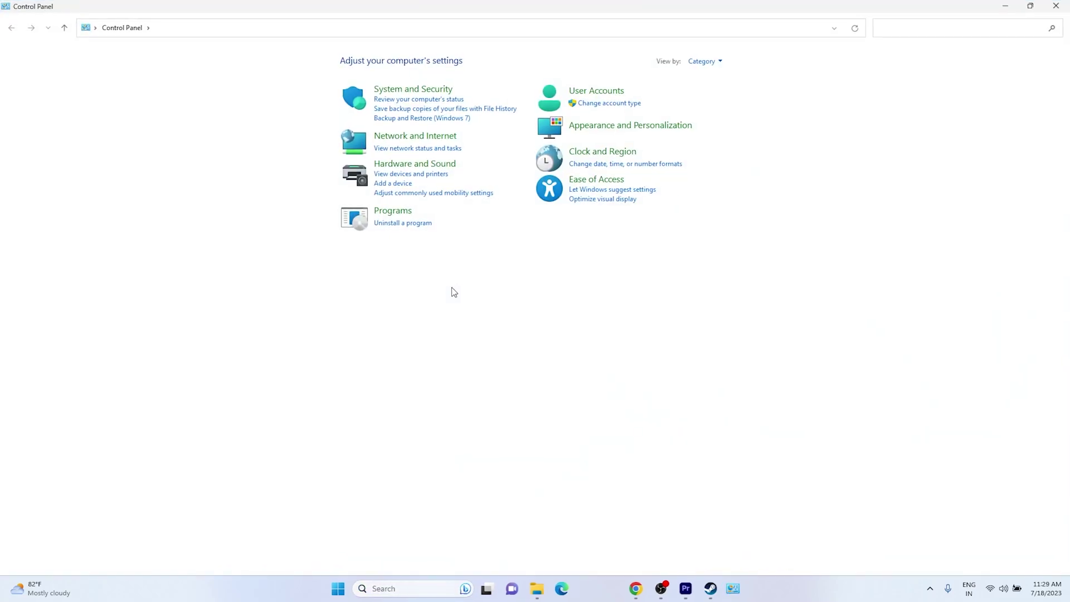
pyautogui.click(414, 164)
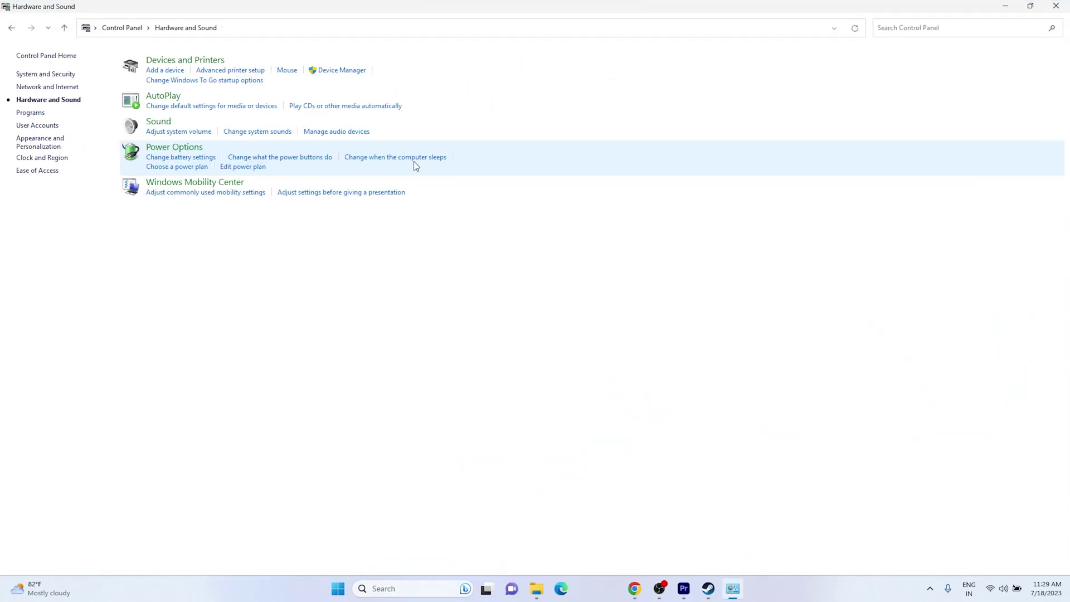
pyautogui.click(163, 125)
# Step: Set the Realtek speakers' spatial sound format to Off, apply it, and close the Sound and Control Panel windows
pyautogui.rightClick(205, 256)
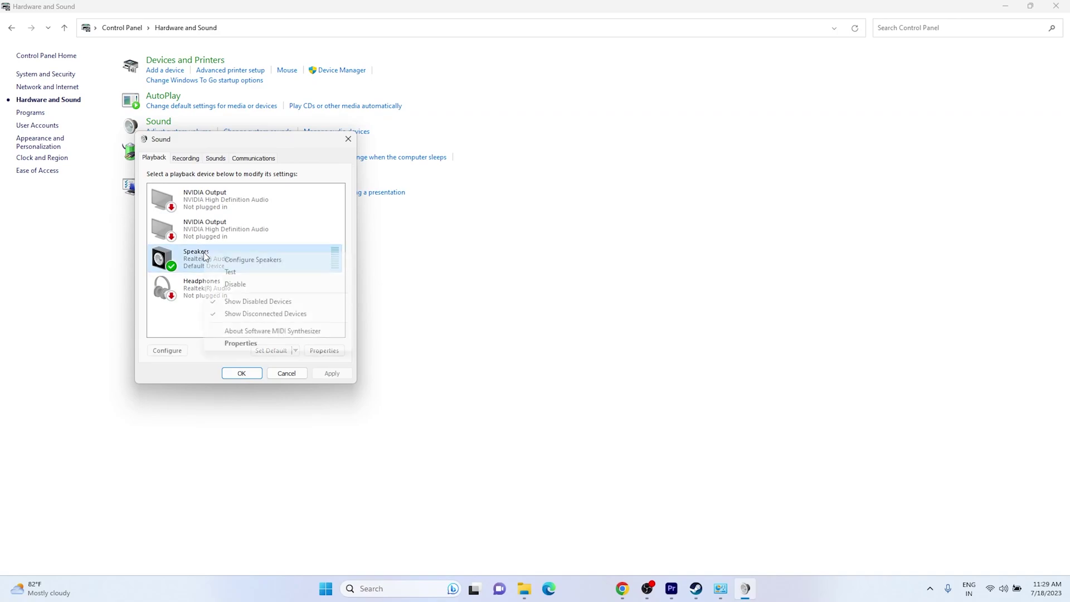
pyautogui.click(241, 343)
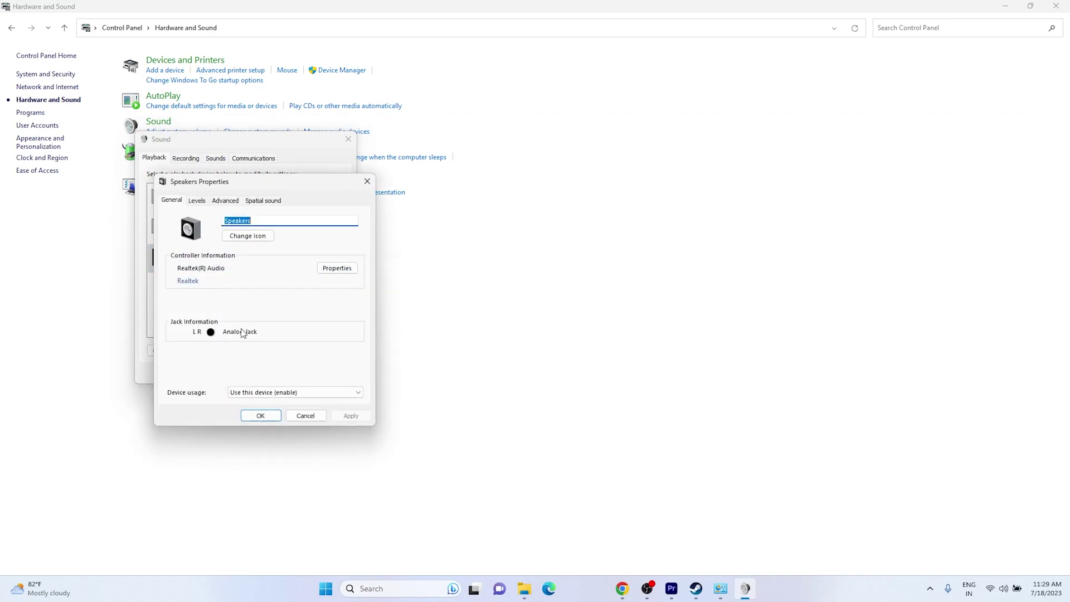
pyautogui.click(264, 202)
pyautogui.click(191, 254)
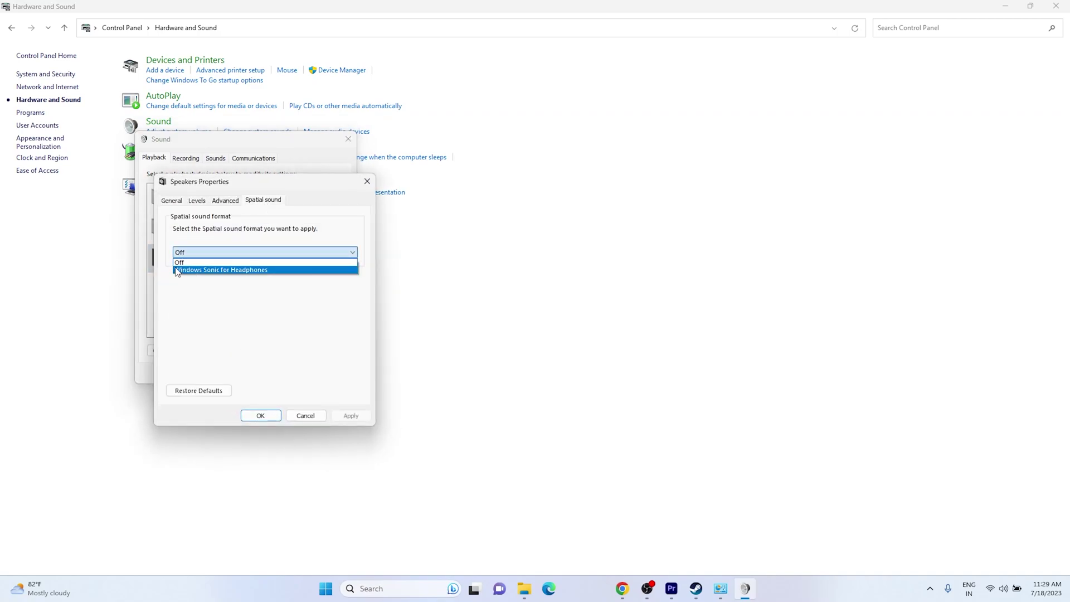
pyautogui.click(185, 263)
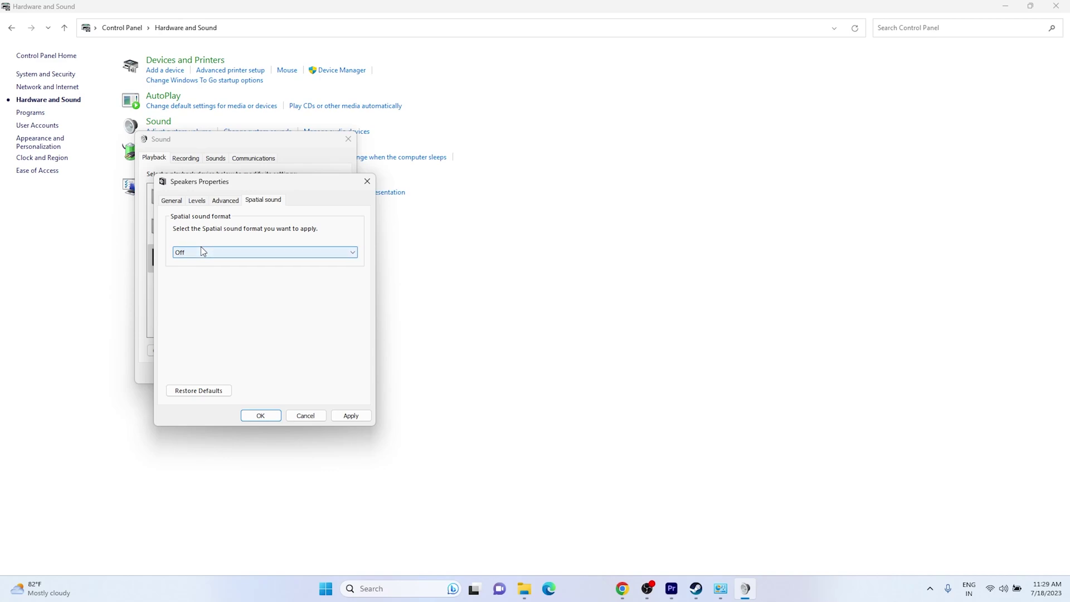
pyautogui.click(359, 415)
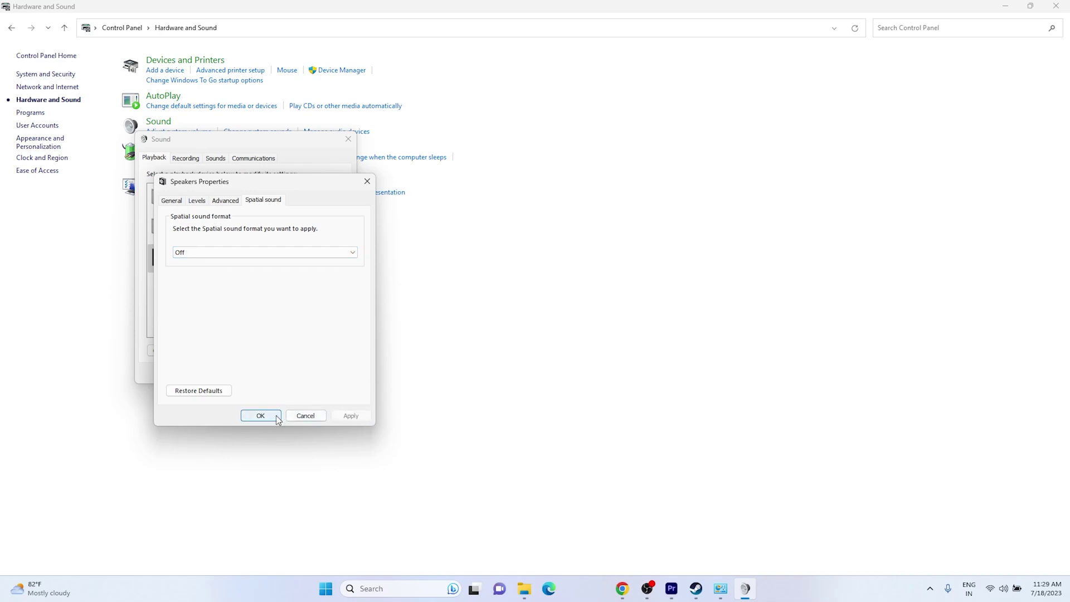
pyautogui.click(244, 415)
pyautogui.click(348, 139)
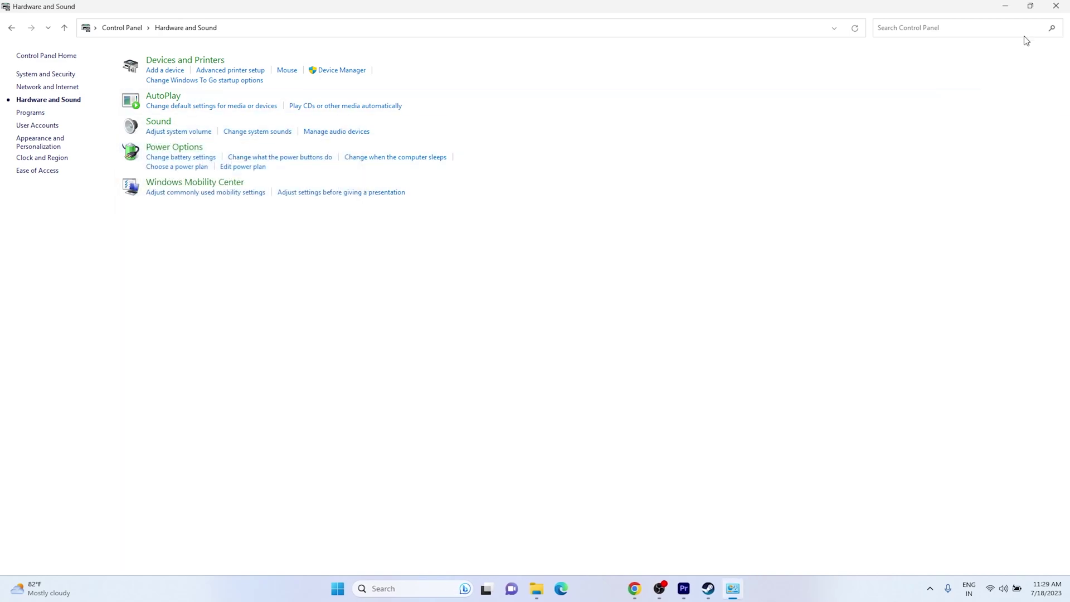
pyautogui.click(1056, 6)
# Step: Show the BattleBit Remastered page in Steam, minimize Steam, and open the list of playback devices through Control Panel
pyautogui.click(726, 589)
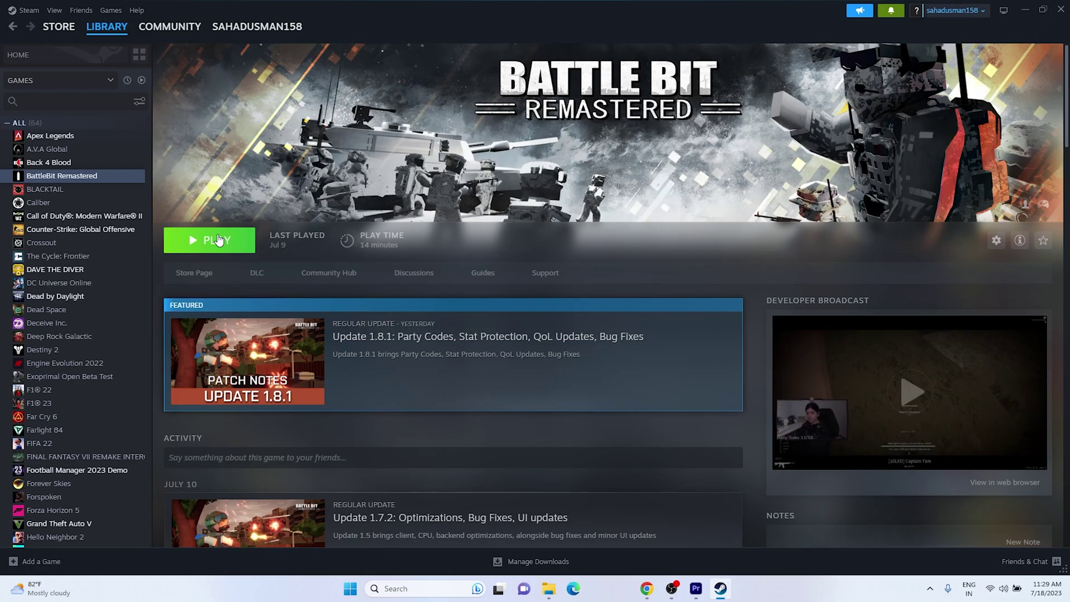
pyautogui.click(1027, 11)
pyautogui.click(426, 590)
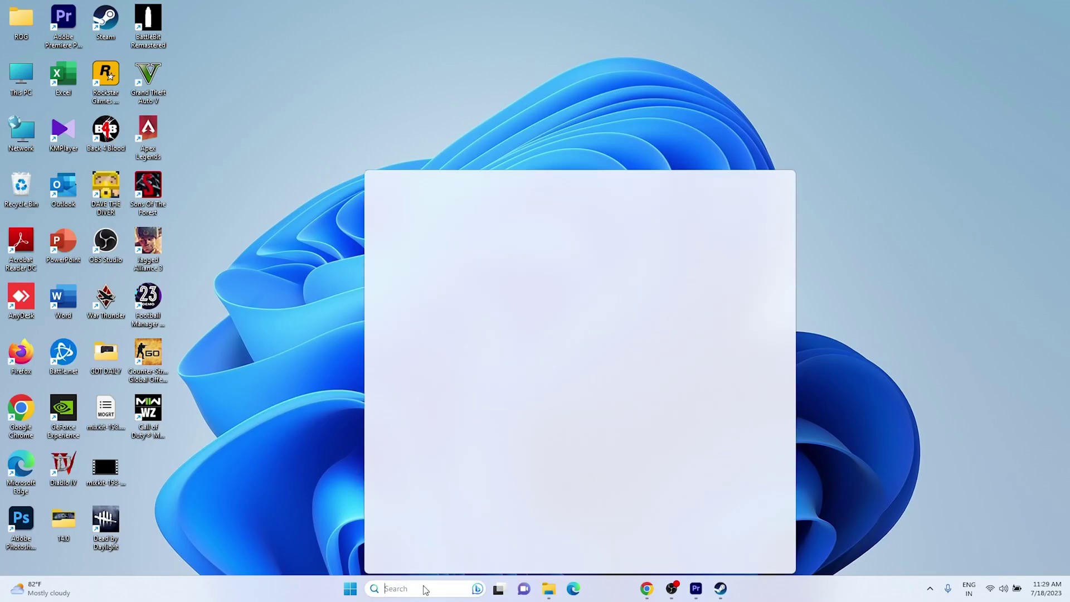
pyautogui.click(432, 285)
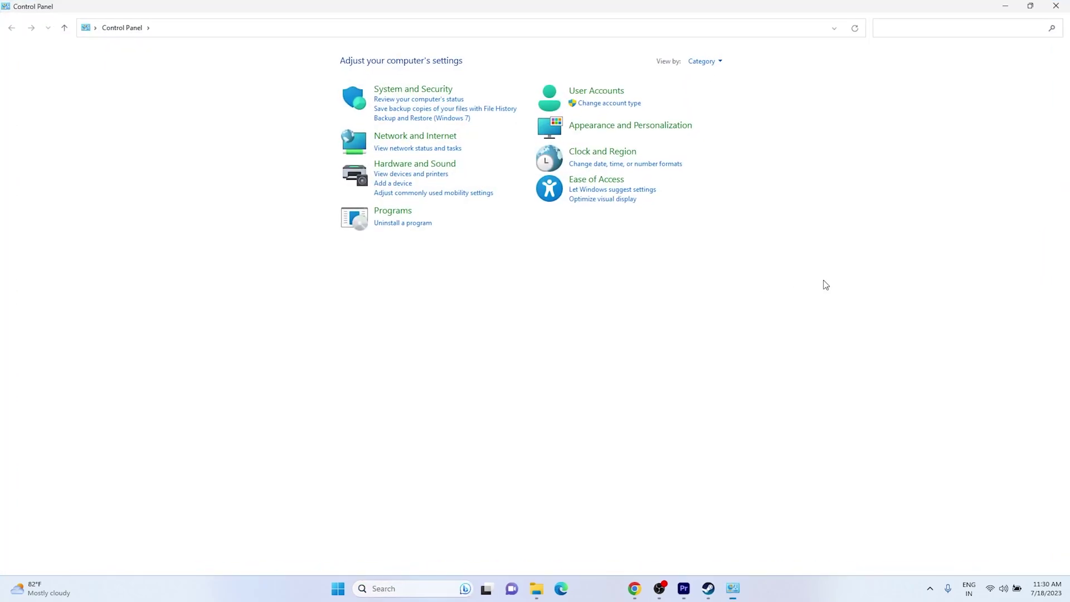
pyautogui.click(413, 164)
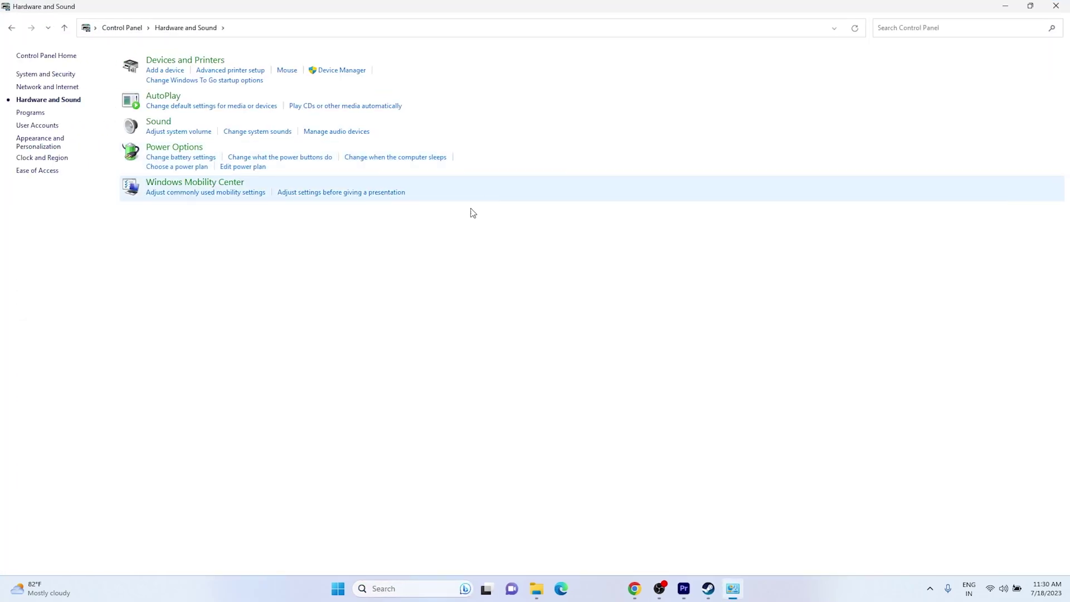
pyautogui.click(158, 122)
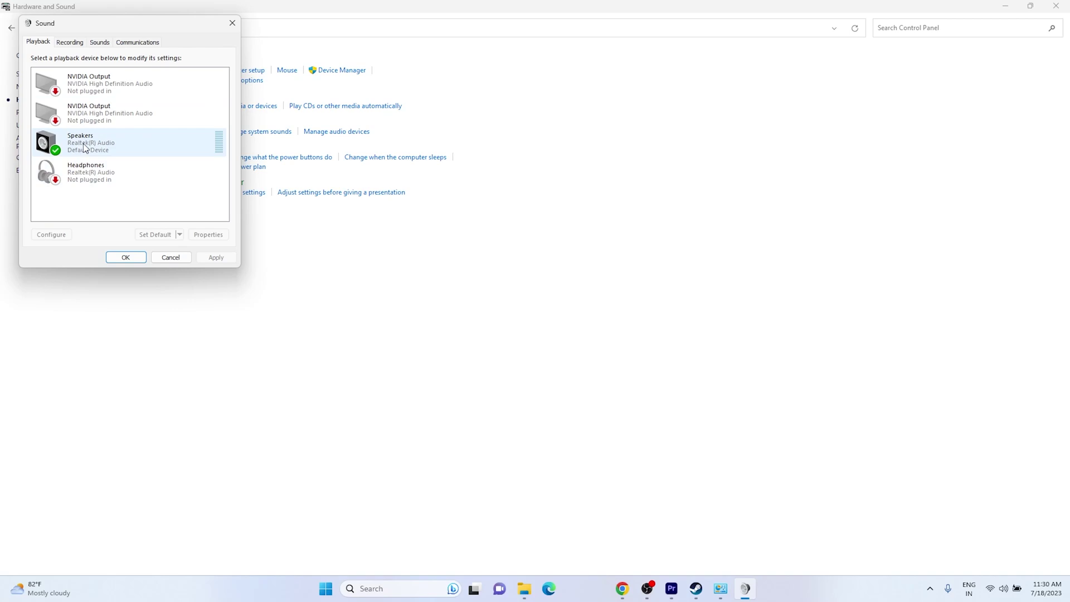
# Step: Inspect the options available for the Realtek headphones, and close the Sound dialog and Control Panel without changes
pyautogui.rightClick(114, 169)
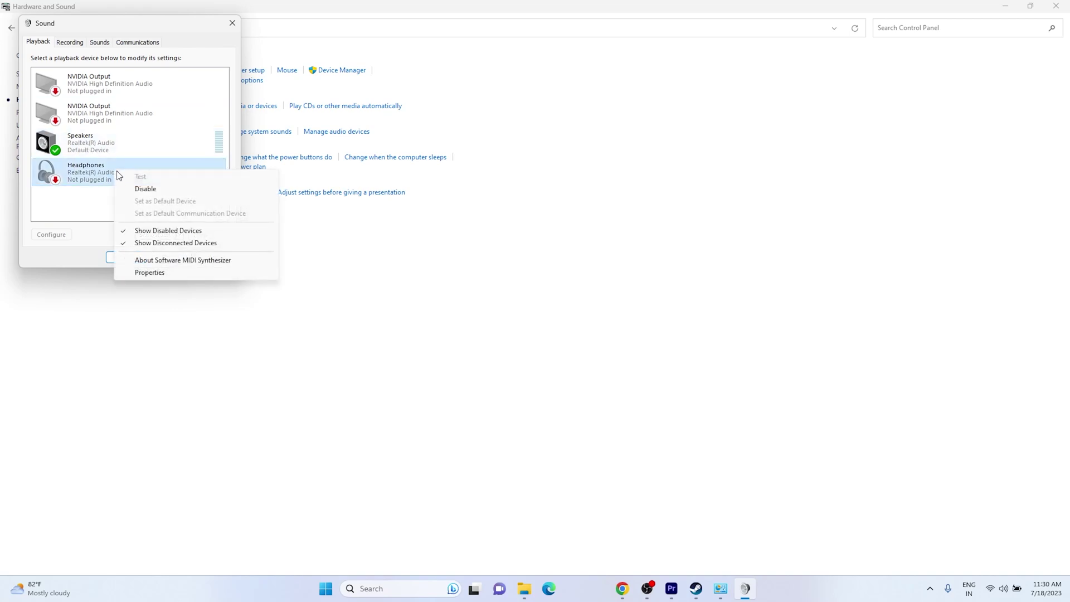
pyautogui.click(97, 202)
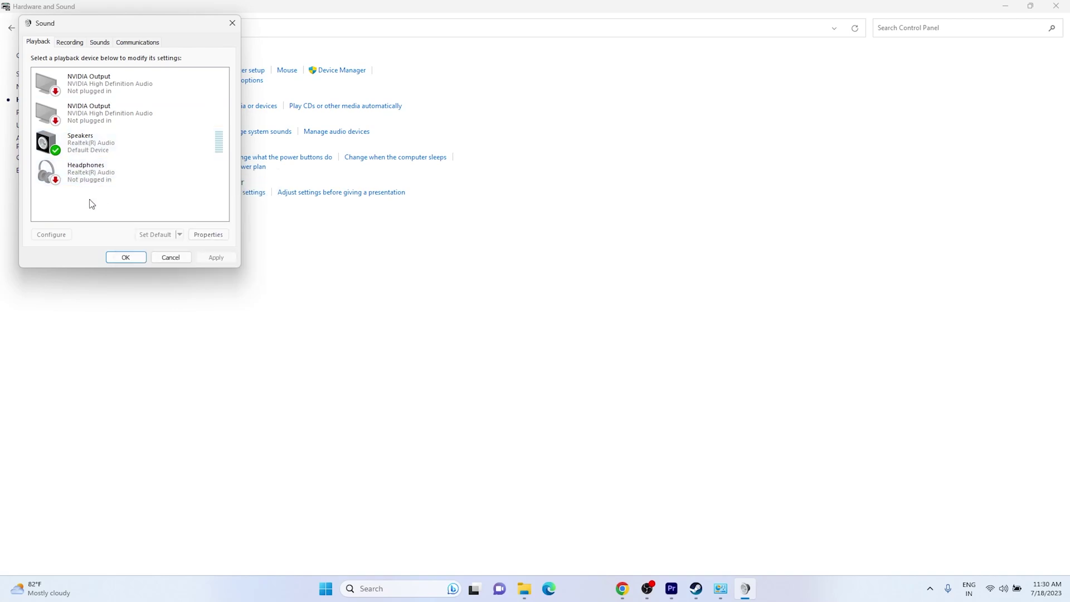
pyautogui.click(186, 259)
pyautogui.click(1056, 6)
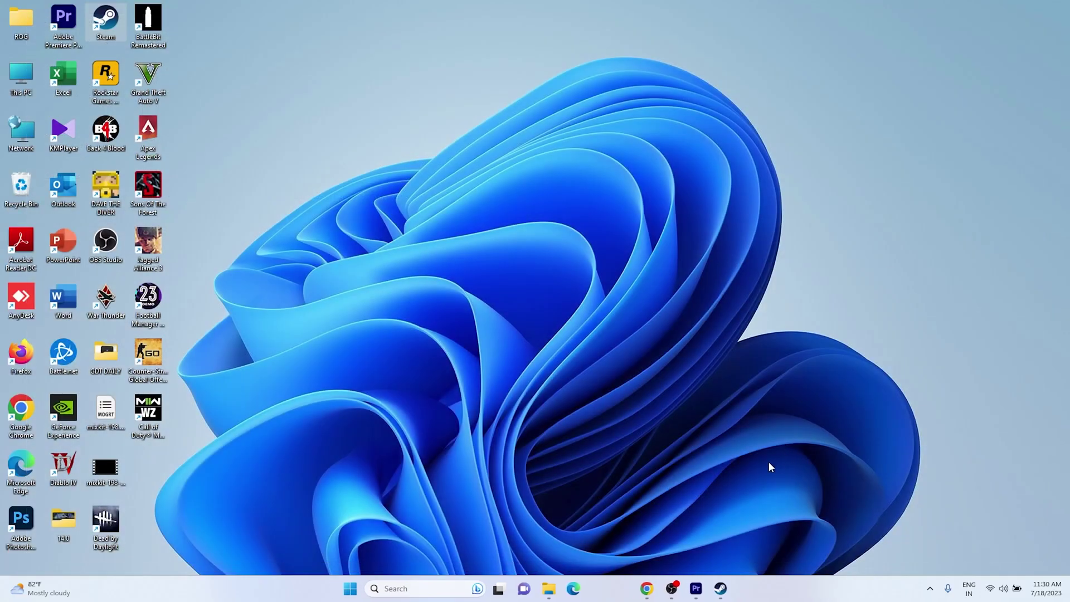
# Step: Verify the integrity of BattleBit Remastered's installed game files in Steam, and close the game's properties
pyautogui.click(721, 589)
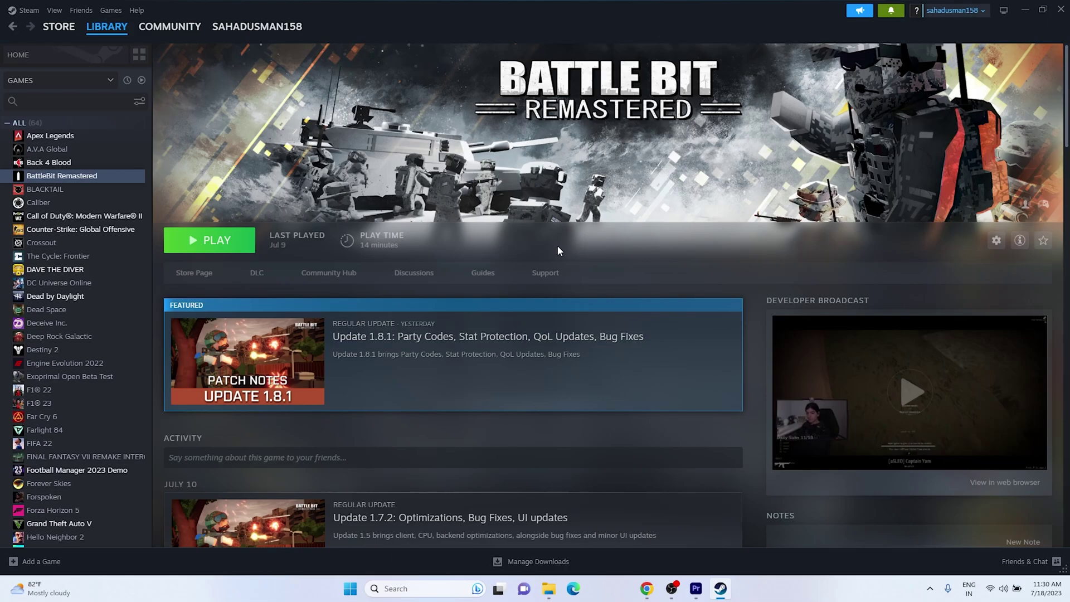
pyautogui.rightClick(81, 178)
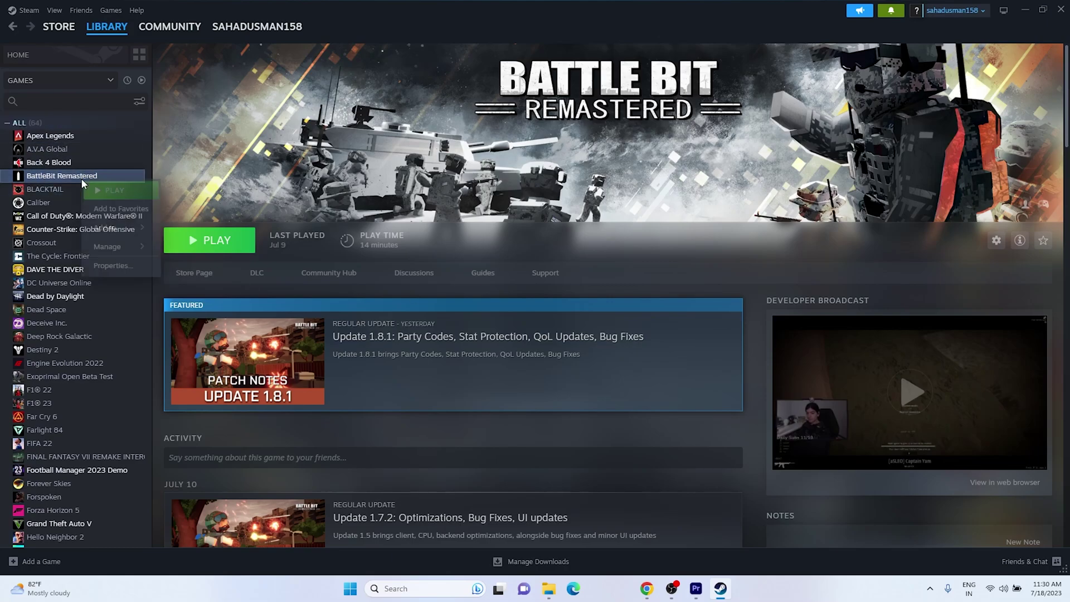
pyautogui.click(103, 266)
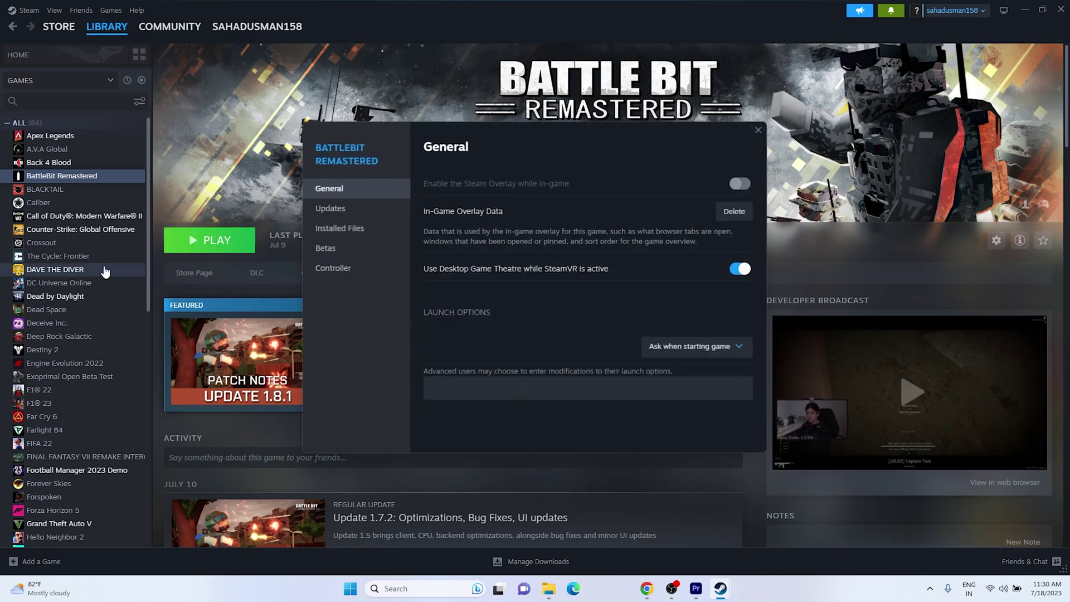
pyautogui.click(327, 229)
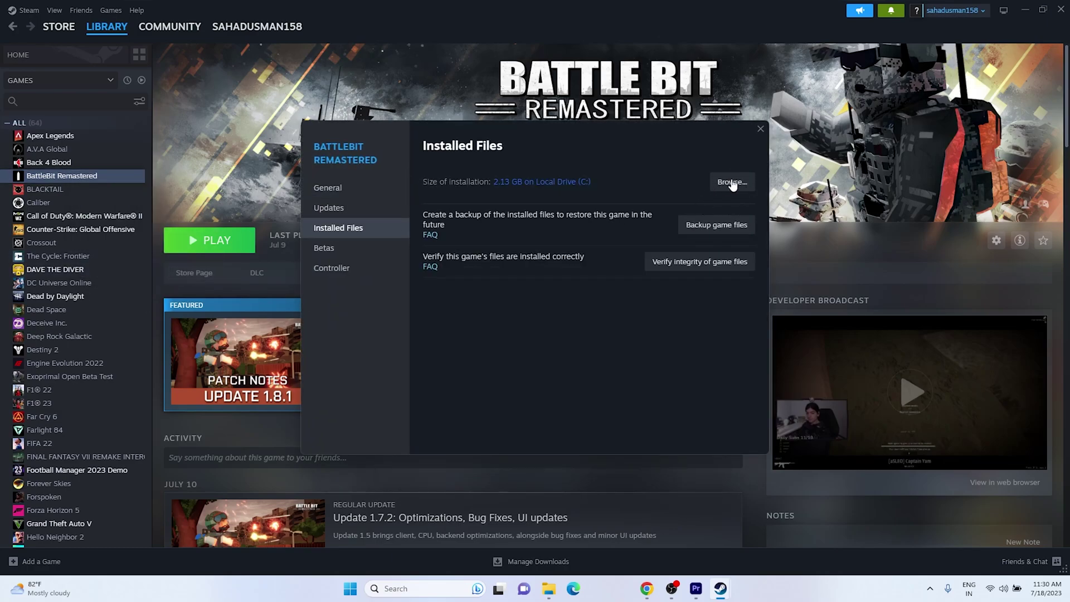
pyautogui.click(702, 272)
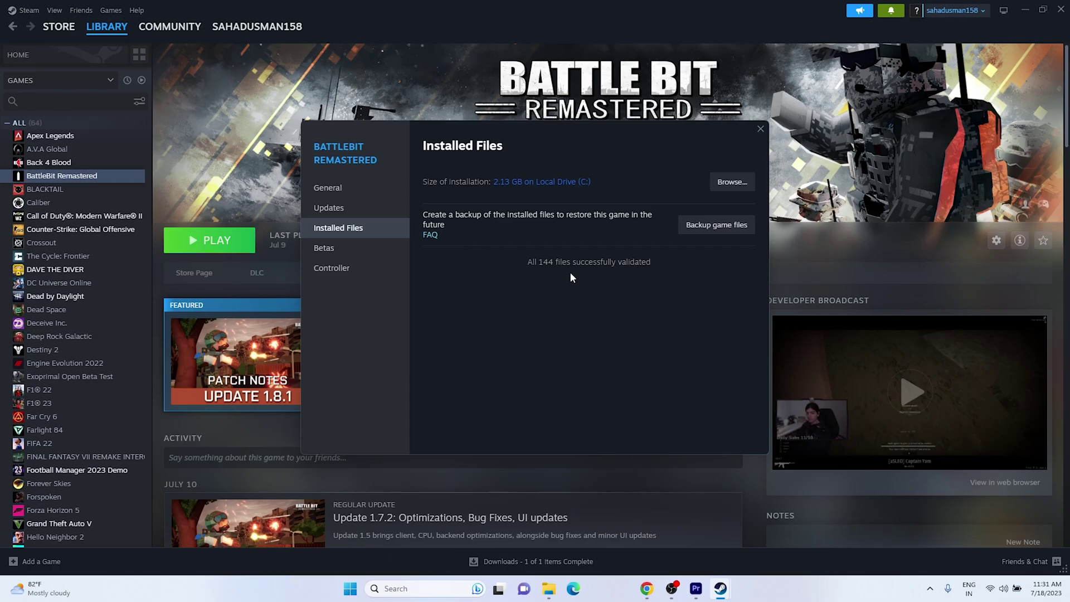
pyautogui.click(761, 129)
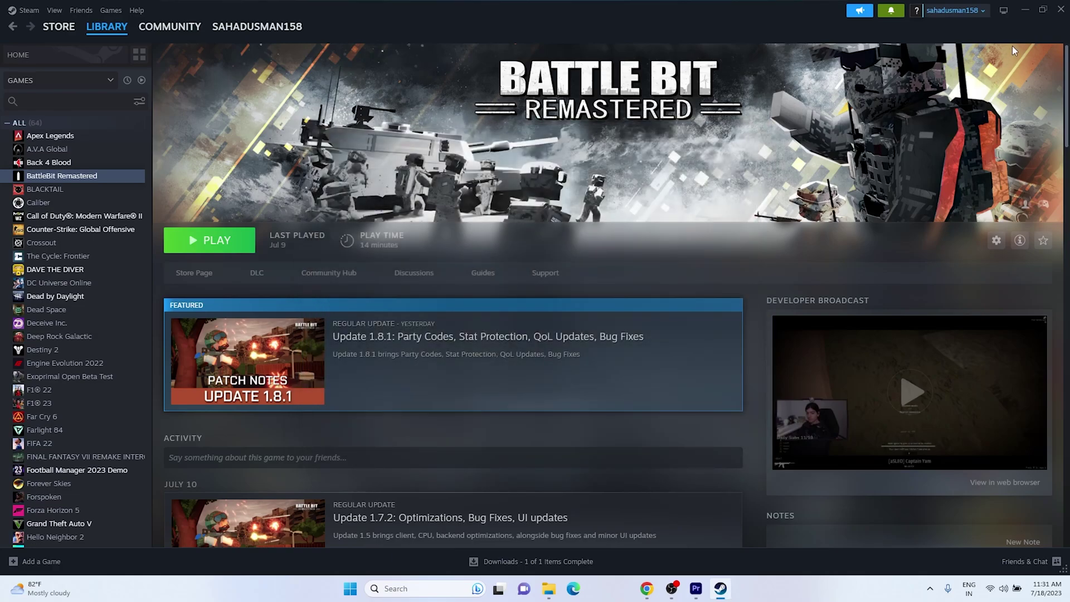
# Step: Minimize Steam, open Device Manager, and list the devices under Sound, video and game controllers
pyautogui.click(1025, 10)
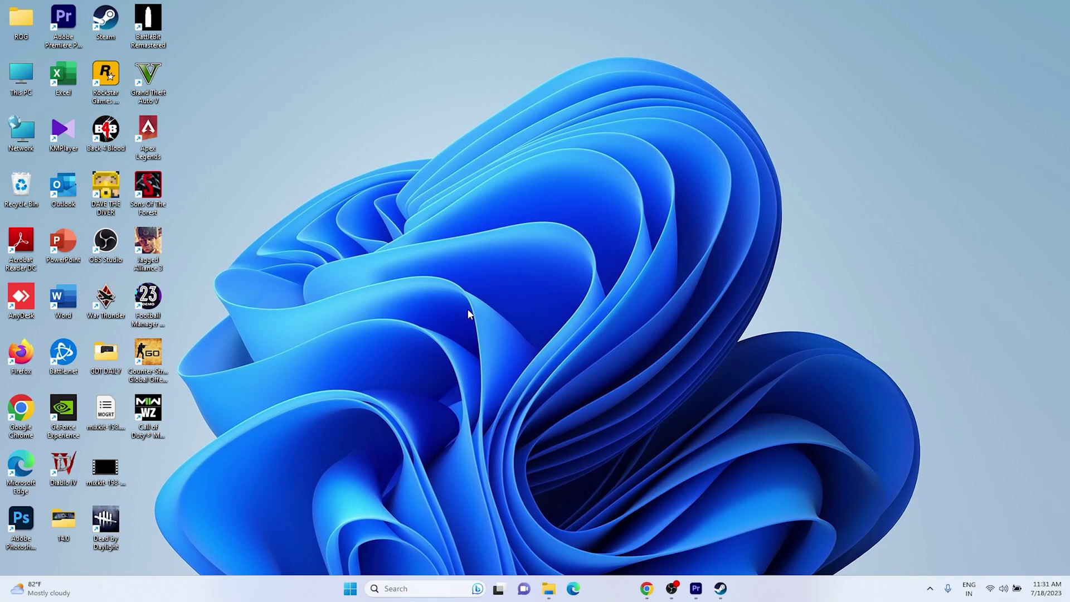
pyautogui.rightClick(351, 588)
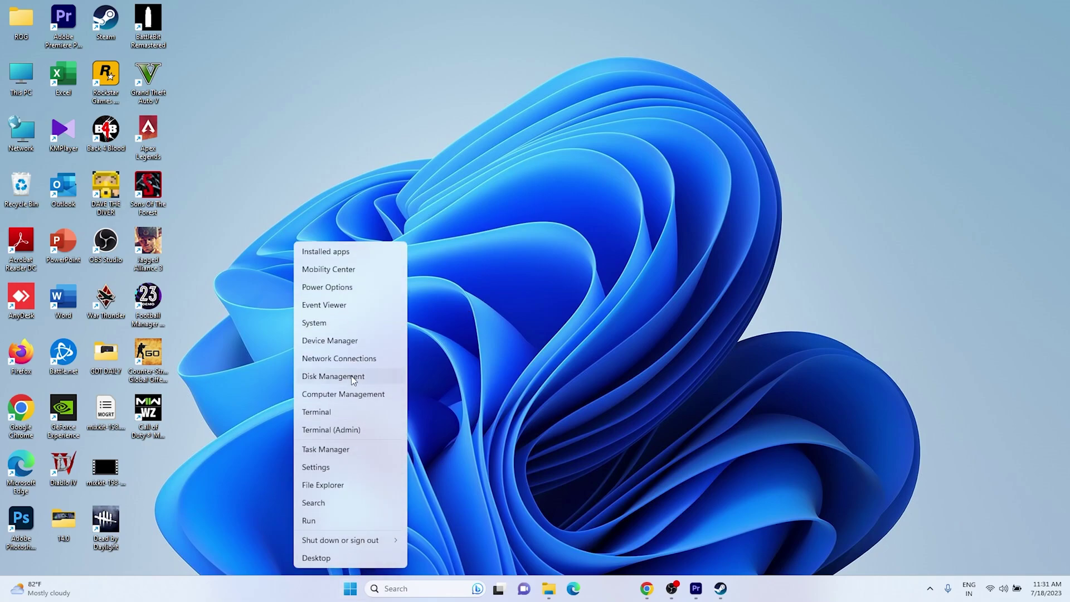
pyautogui.click(355, 343)
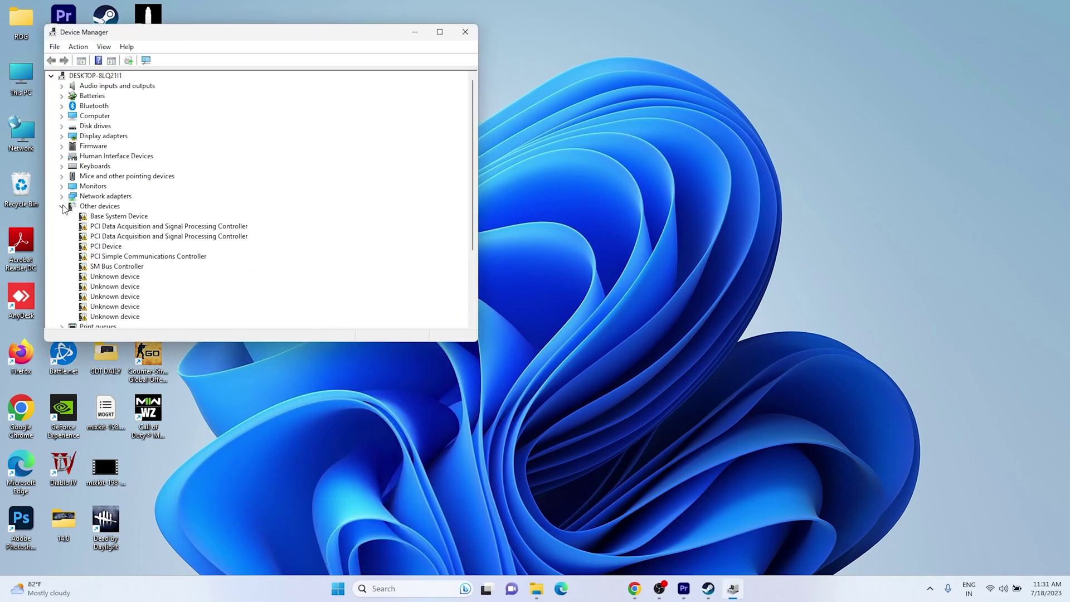
pyautogui.click(62, 206)
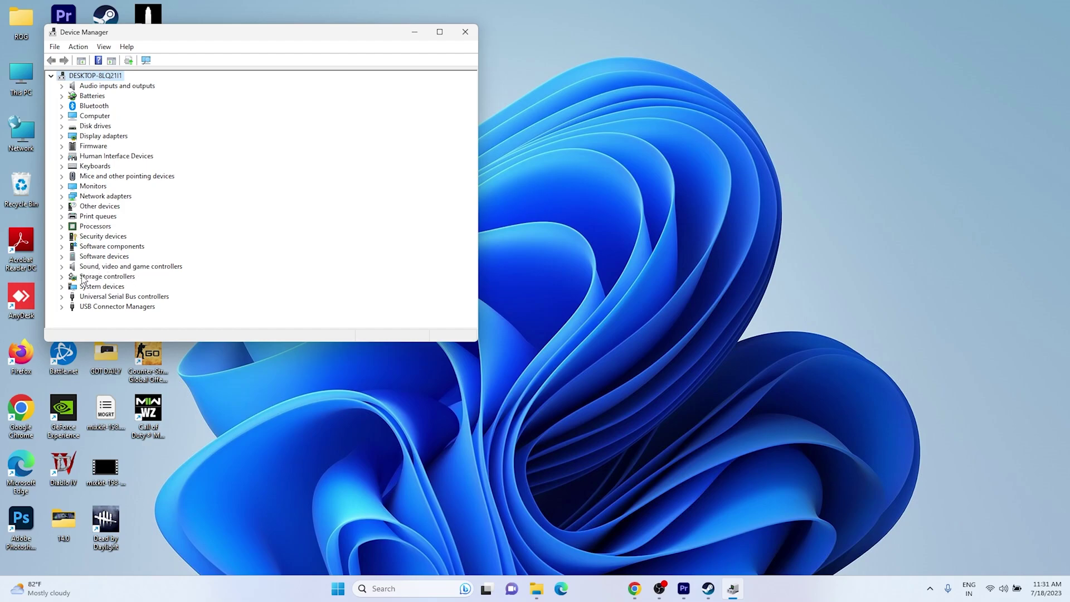
pyautogui.click(62, 267)
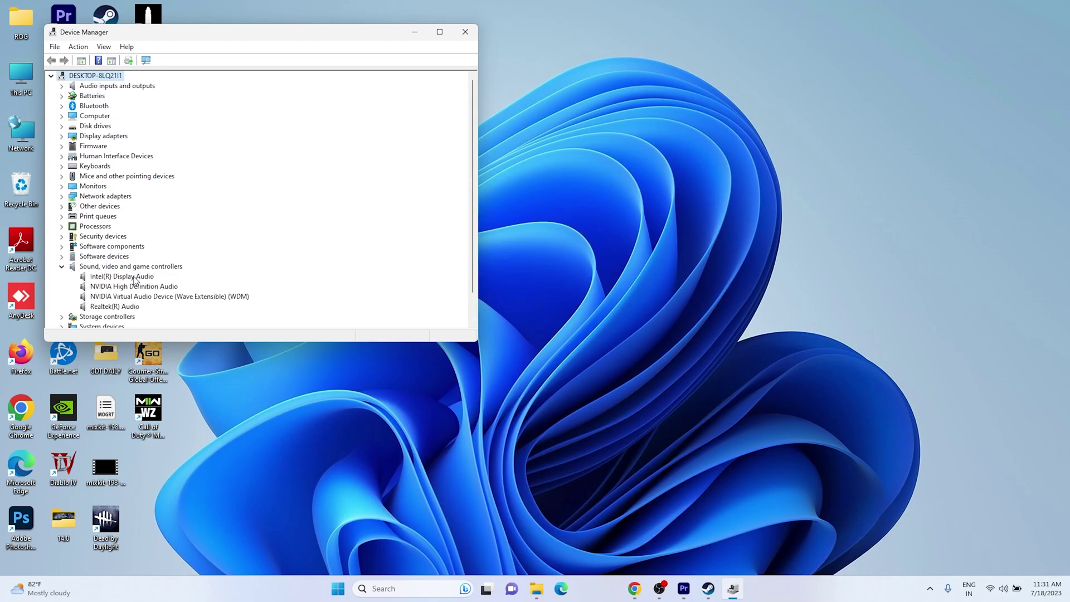
pyautogui.click(130, 307)
pyautogui.rightClick(129, 311)
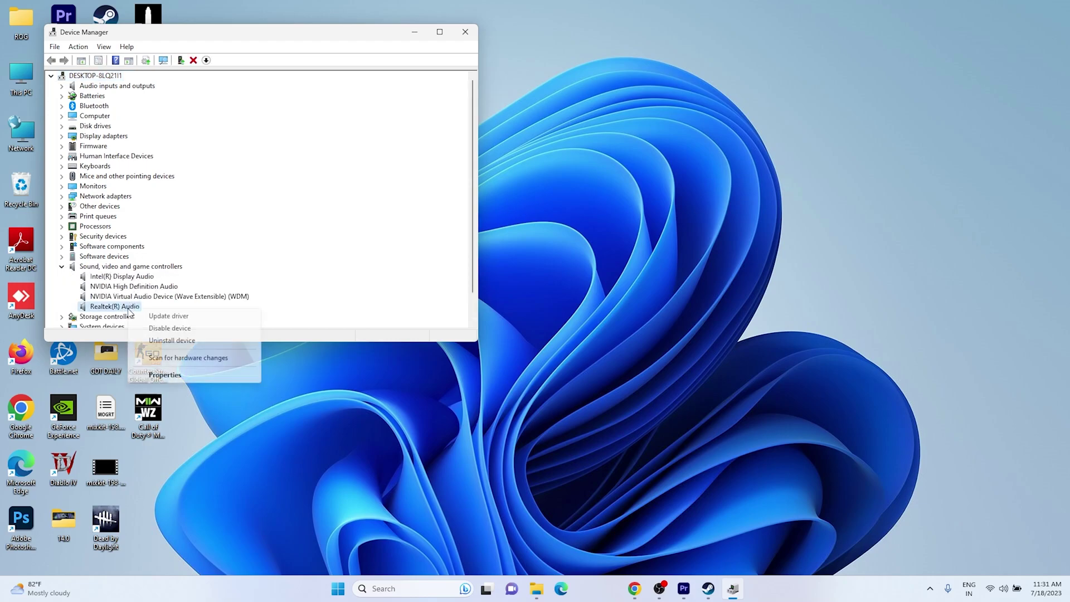
pyautogui.click(151, 316)
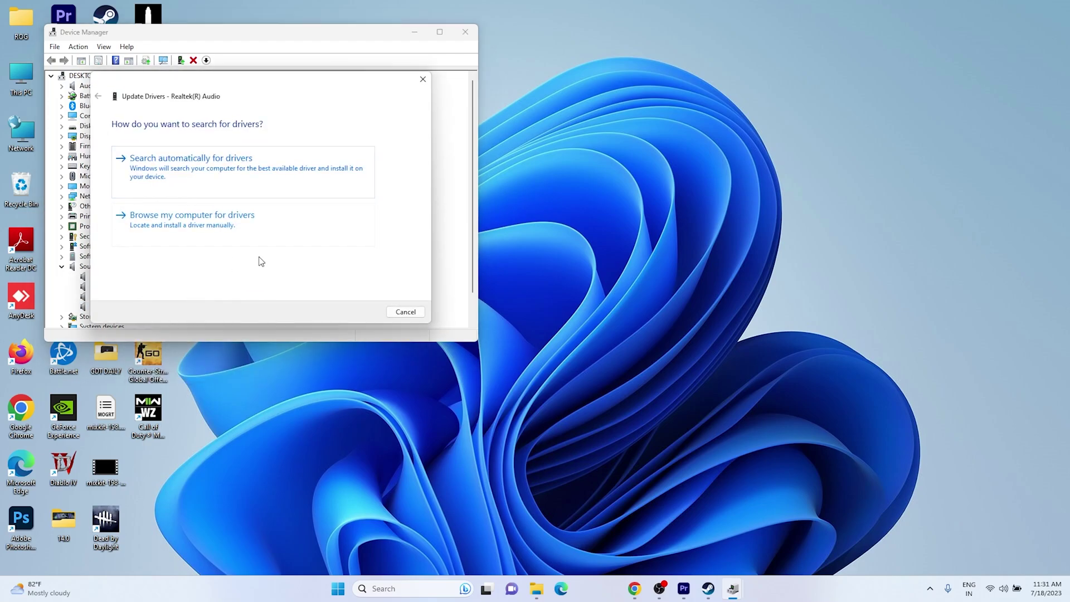
pyautogui.click(404, 312)
# Step: Search automatically for an updated Realtek(R) Audio driver, close the driver wizard, and collapse the sound controllers category
pyautogui.rightClick(127, 308)
pyautogui.click(151, 315)
pyautogui.click(258, 178)
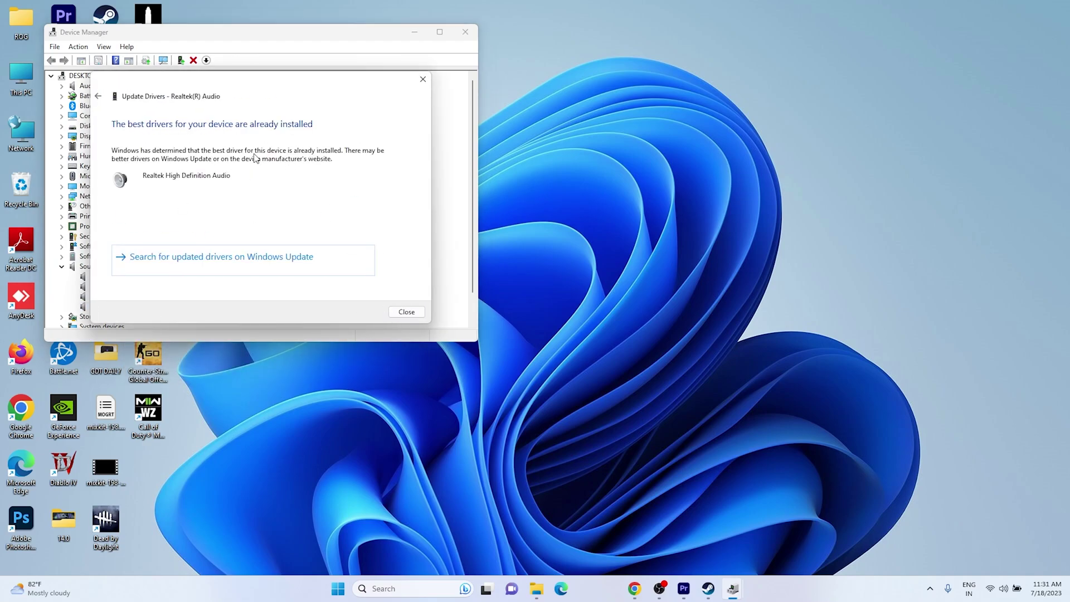
pyautogui.click(423, 79)
pyautogui.press('Left')
pyautogui.press('Left')
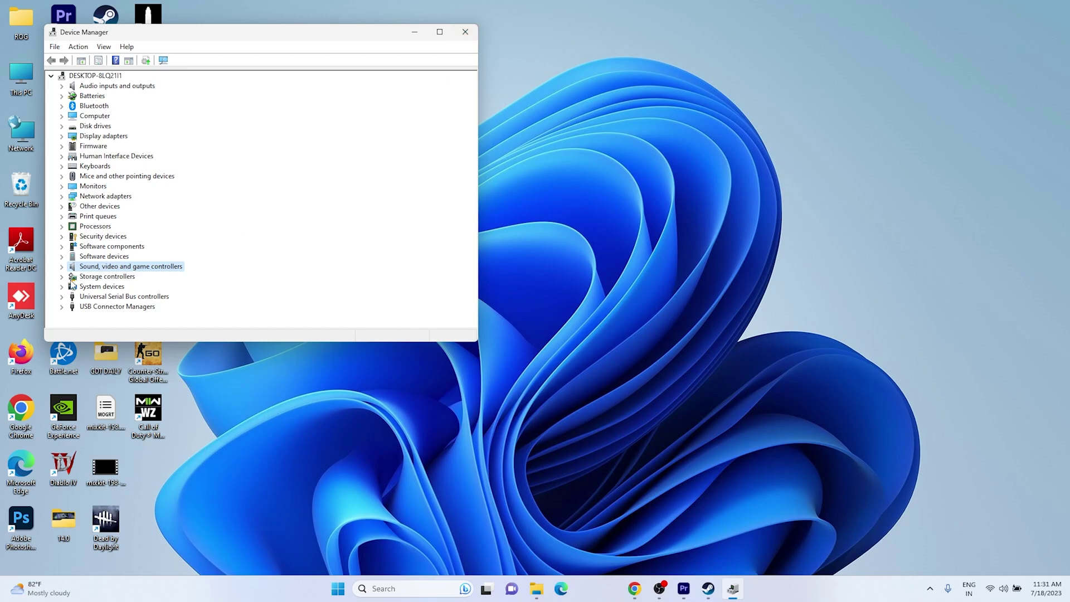
# Step: Recheck the sound controllers list, close Device Manager, and switch back to the BattleBit Remastered page in Steam
pyautogui.click(62, 267)
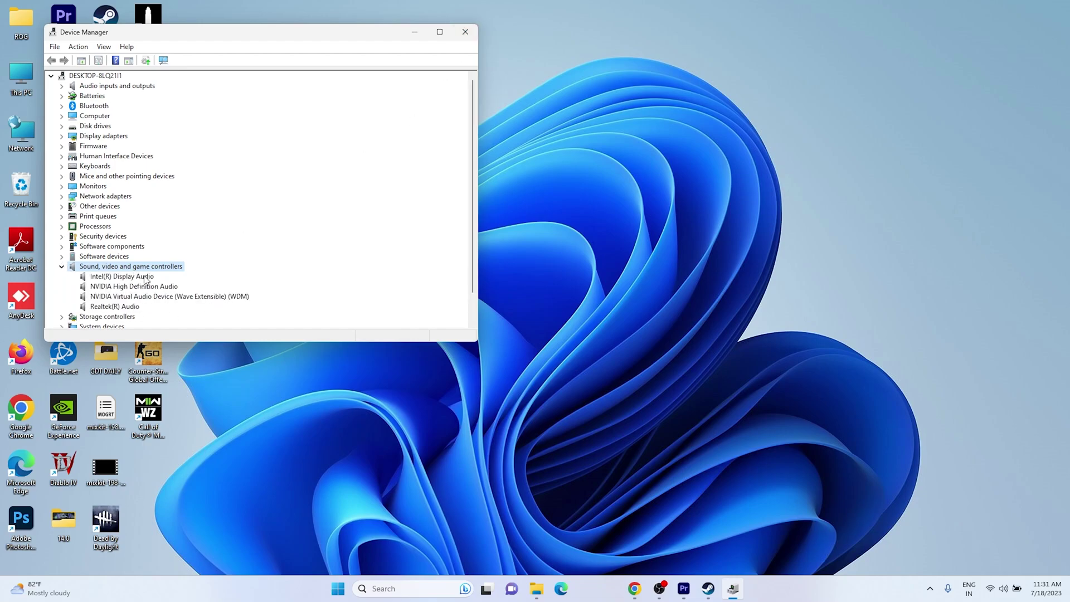
pyautogui.click(62, 267)
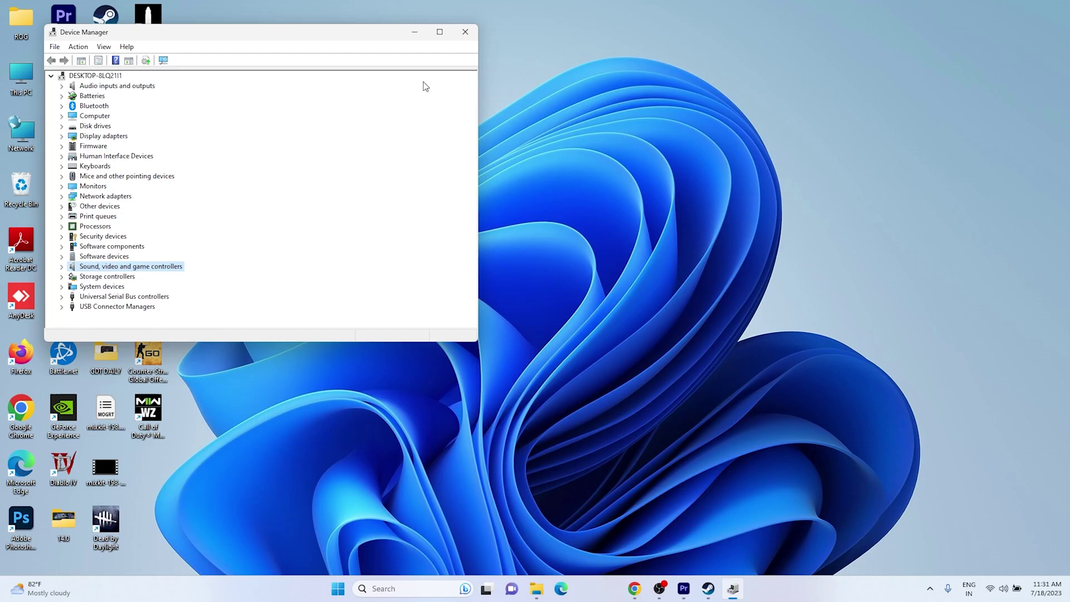
pyautogui.click(465, 33)
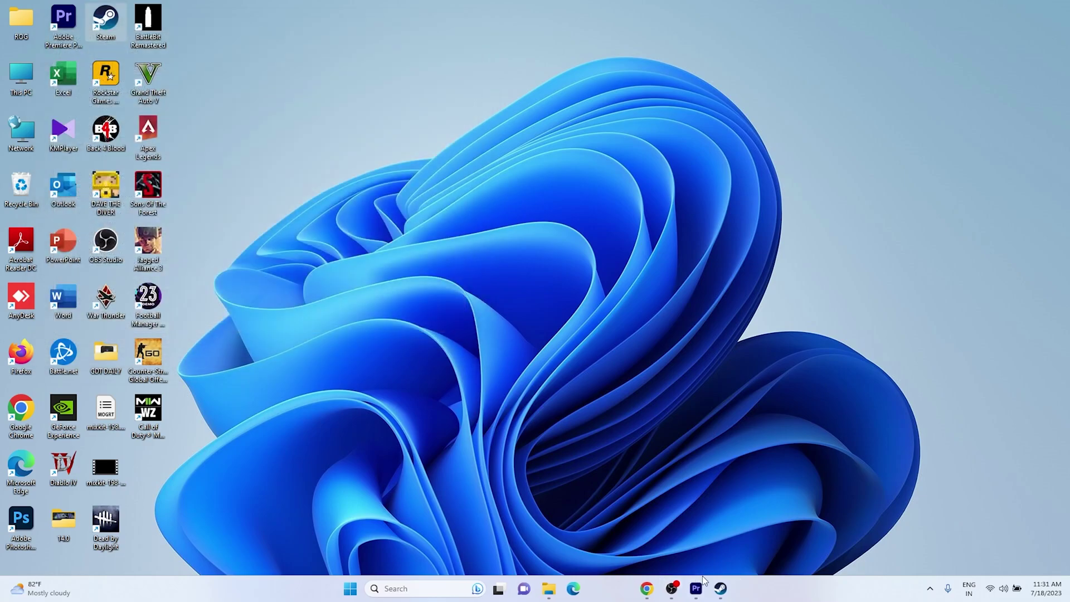
pyautogui.click(716, 589)
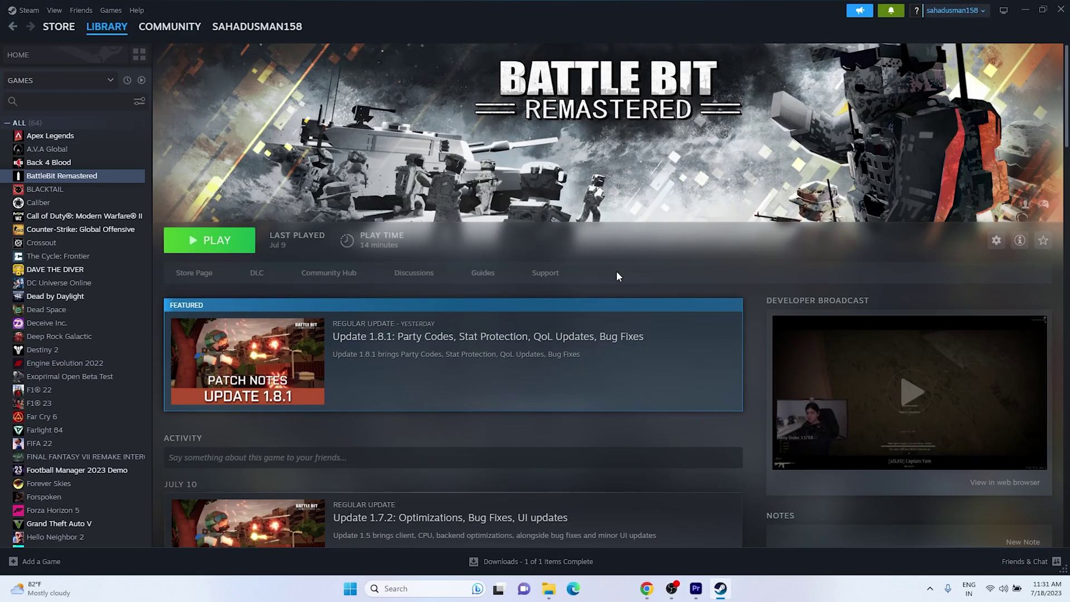